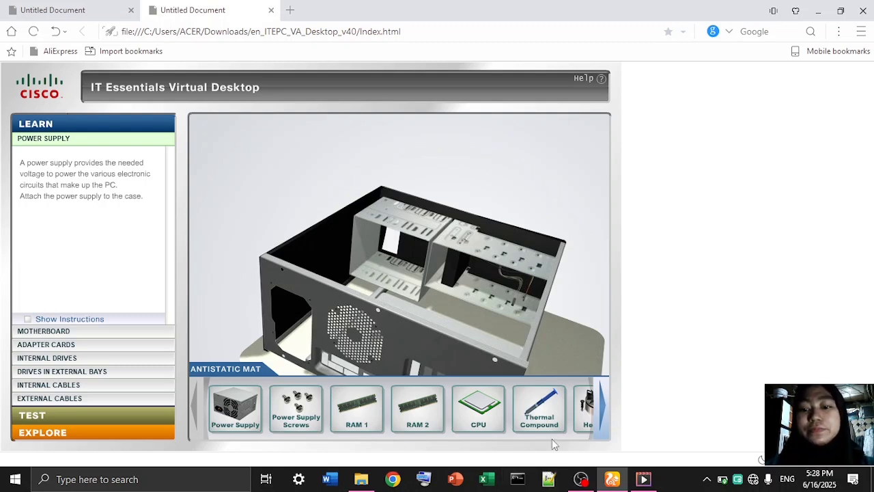
Place the power supply in the case, rotated so its fan and power socket face the rear opening.
click(235, 408)
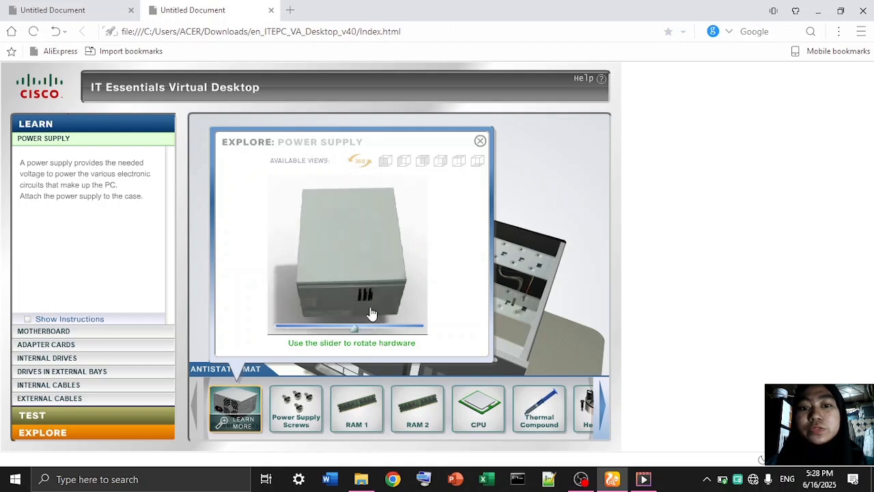
click(481, 140)
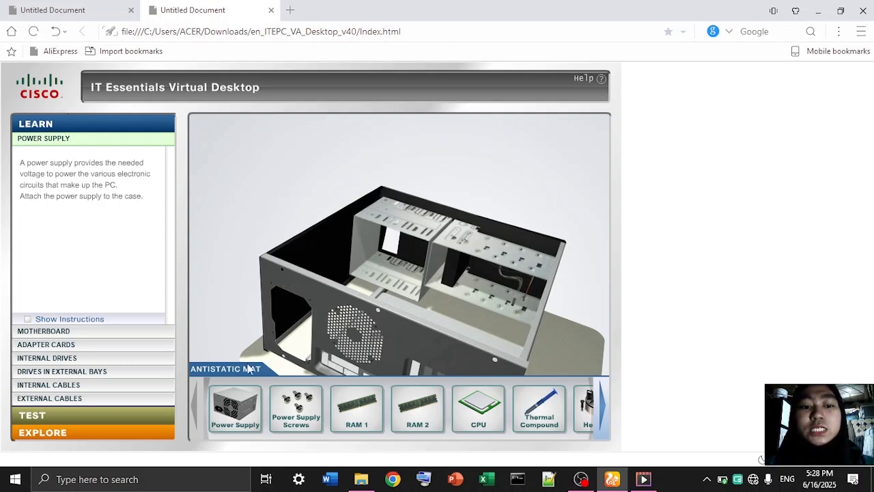
click(246, 405)
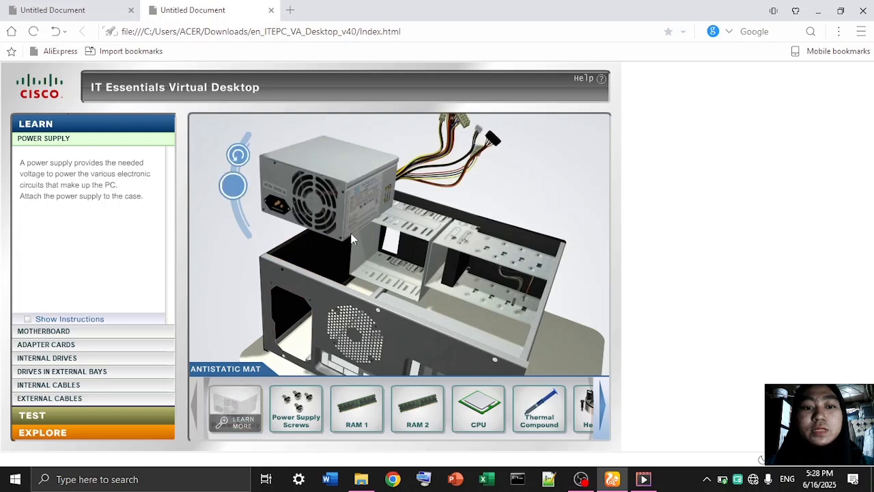
click(239, 154)
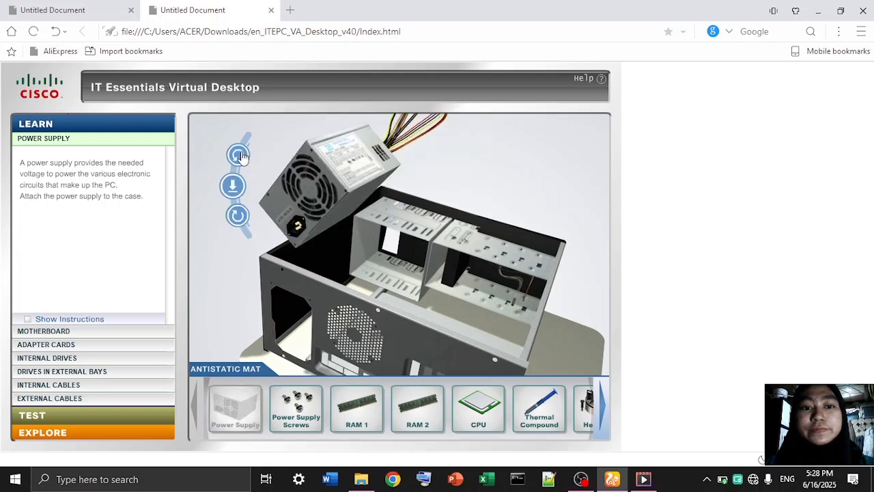
click(239, 155)
click(238, 217)
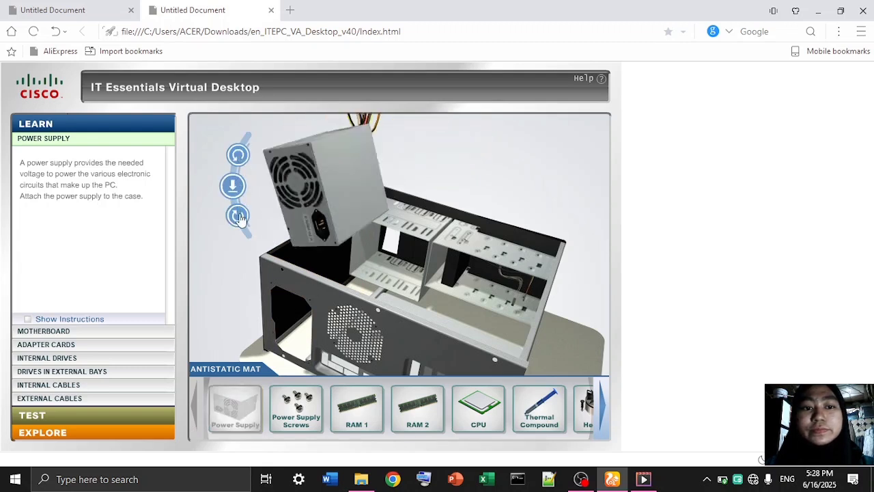
click(242, 148)
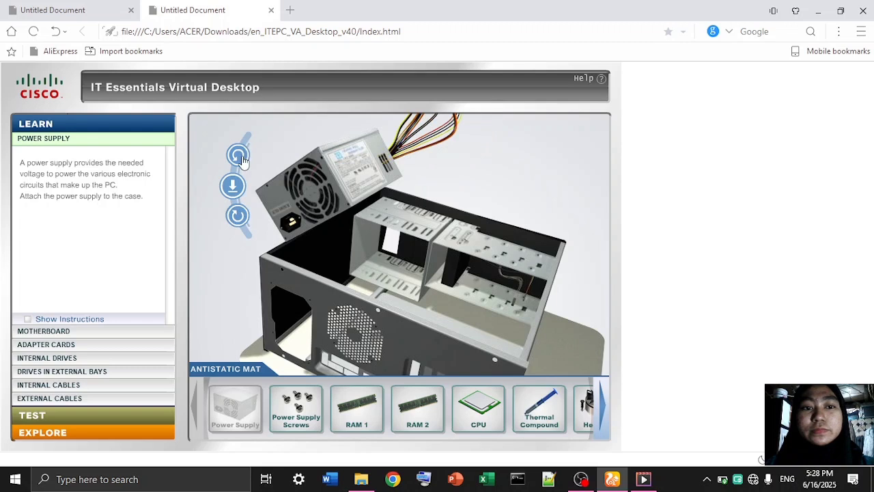
click(234, 217)
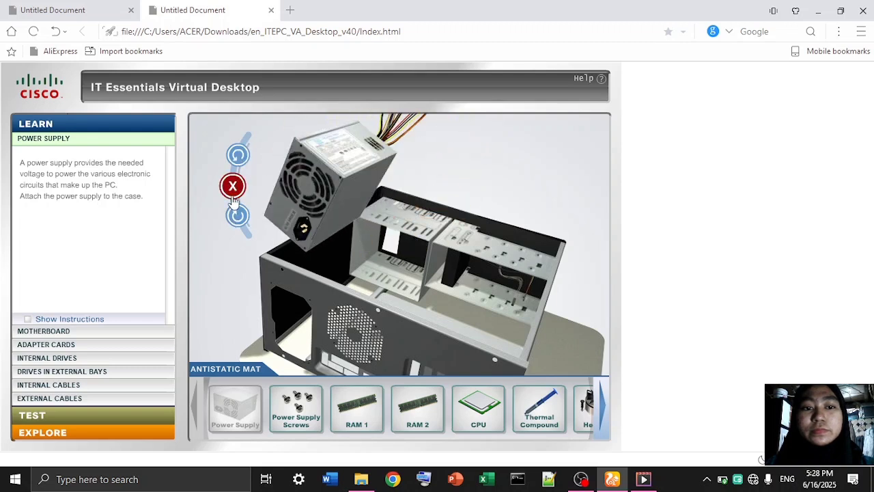
click(244, 153)
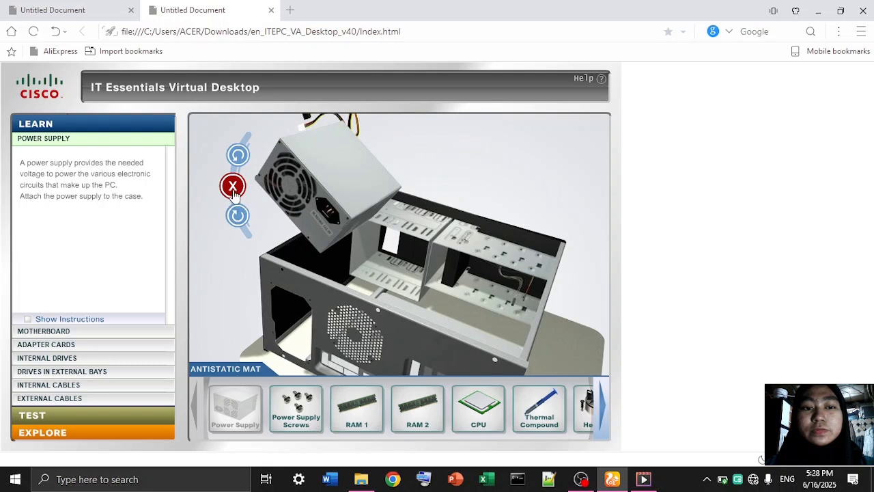
click(238, 217)
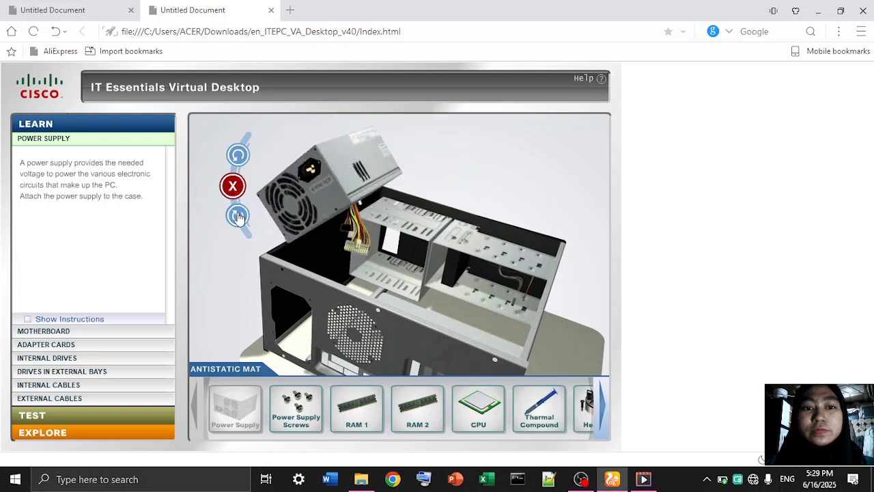
click(239, 159)
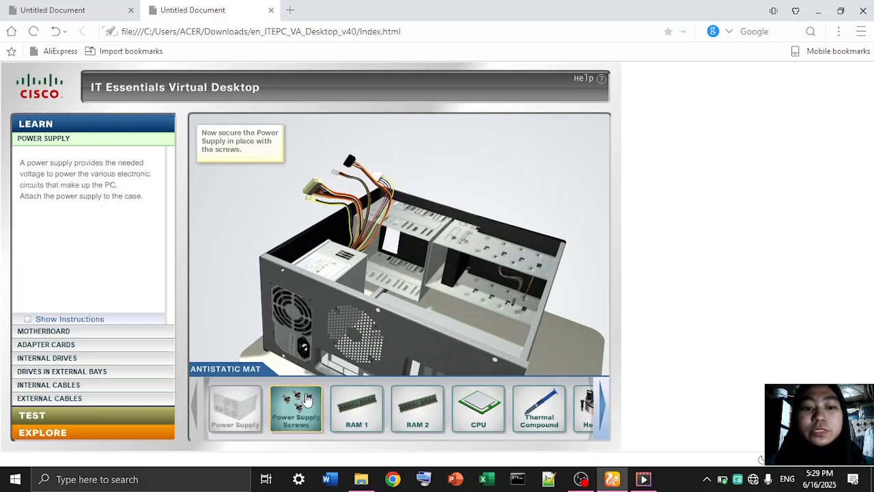
Fasten the power supply to the case with the Power Supply Screws and switch to the Motherboard layer.
drag(307, 400, 309, 318)
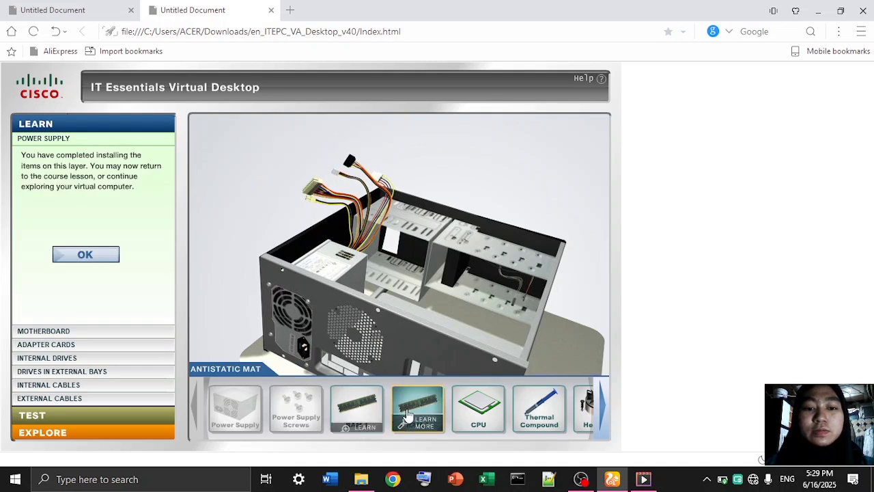
click(100, 262)
click(97, 332)
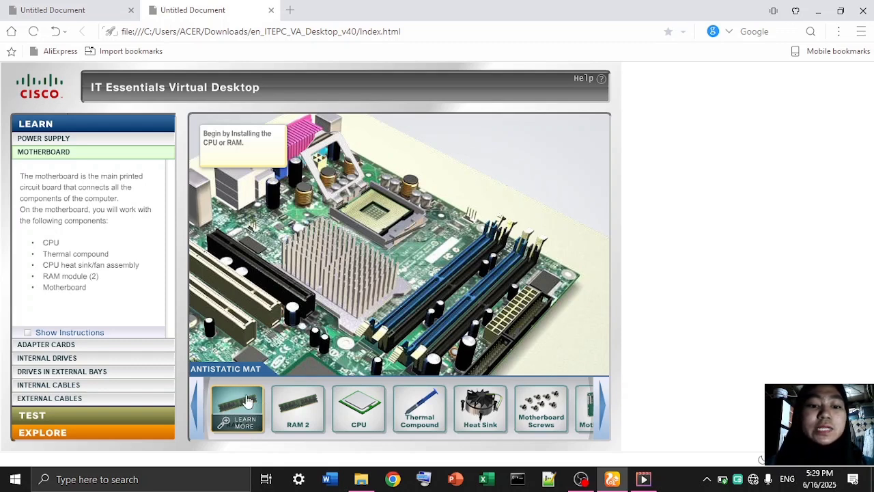
Install RAM 1 in the blue slot nearest the CPU socket, chips facing the front and notch aligned, and close both latches.
click(250, 408)
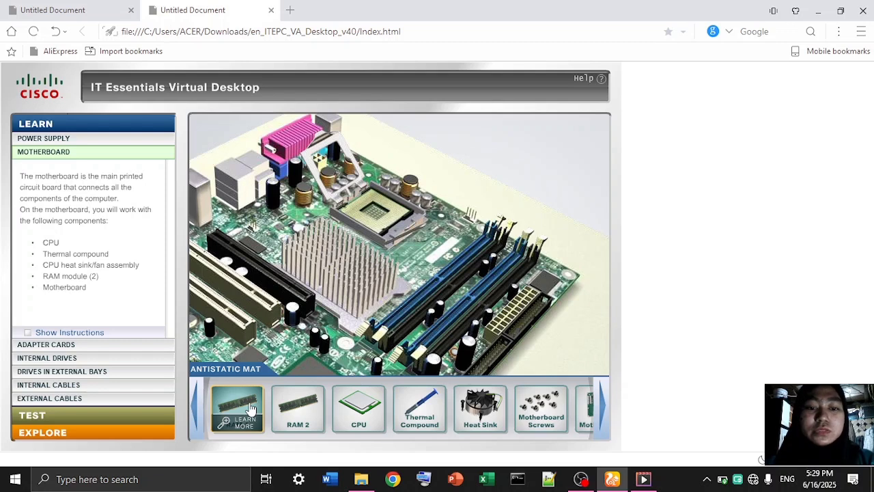
drag(250, 408, 398, 275)
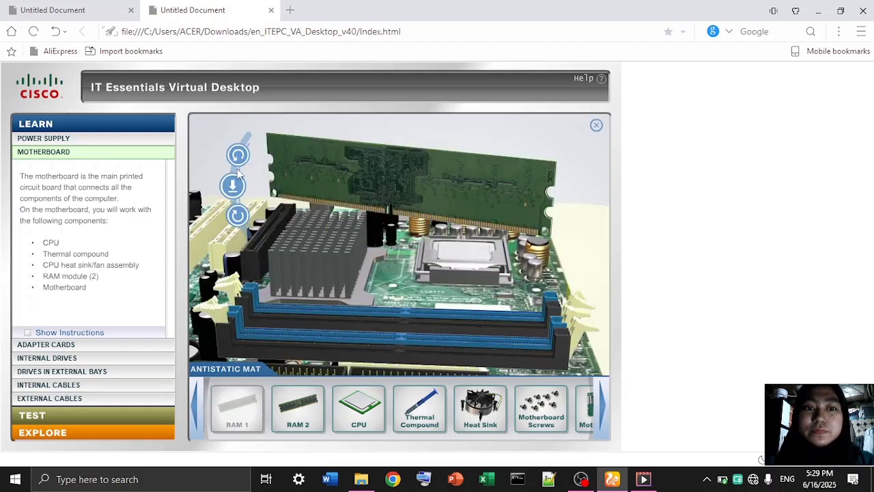
click(237, 157)
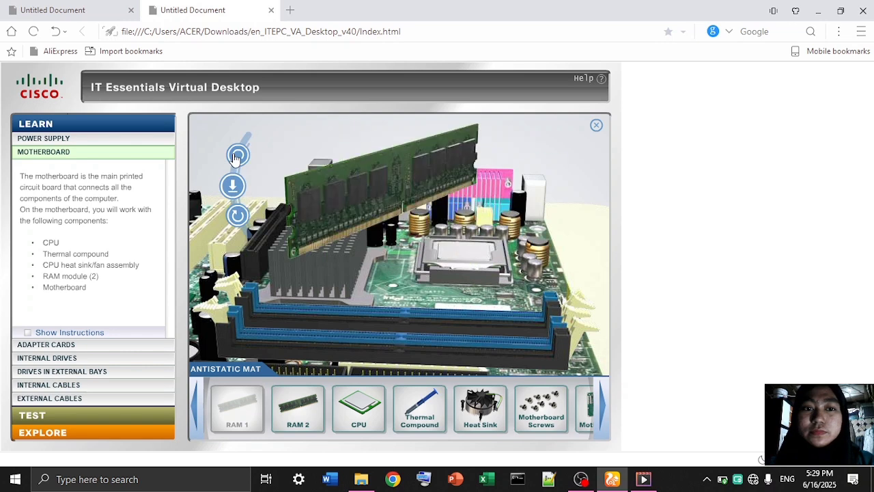
click(234, 184)
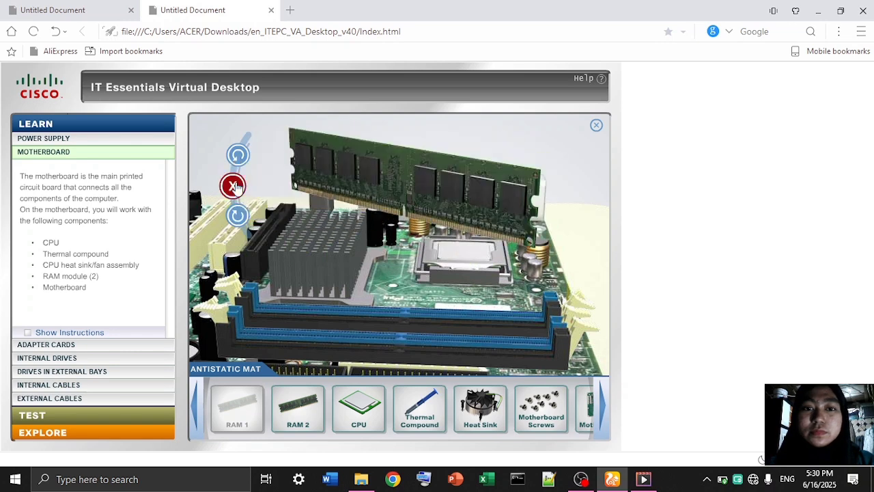
click(238, 157)
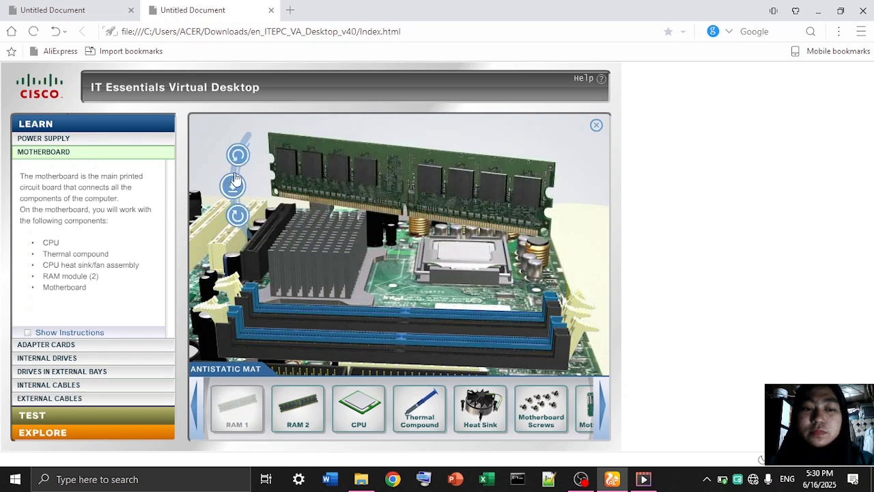
click(239, 215)
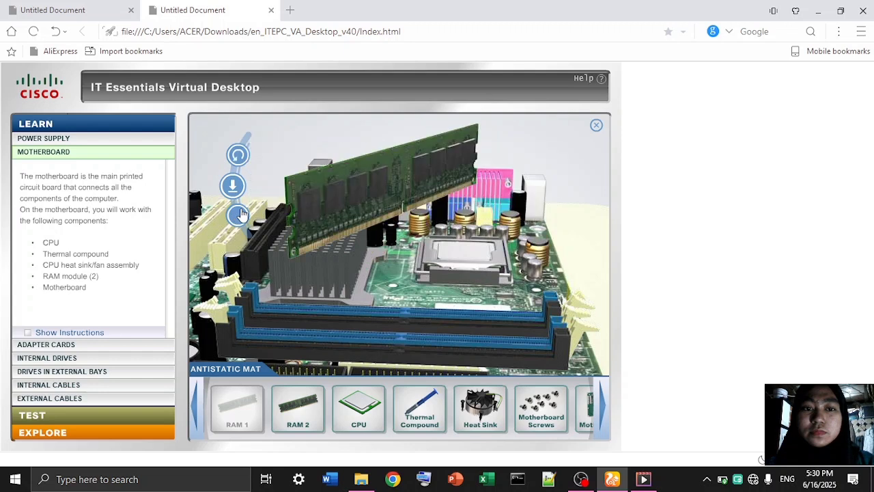
click(232, 184)
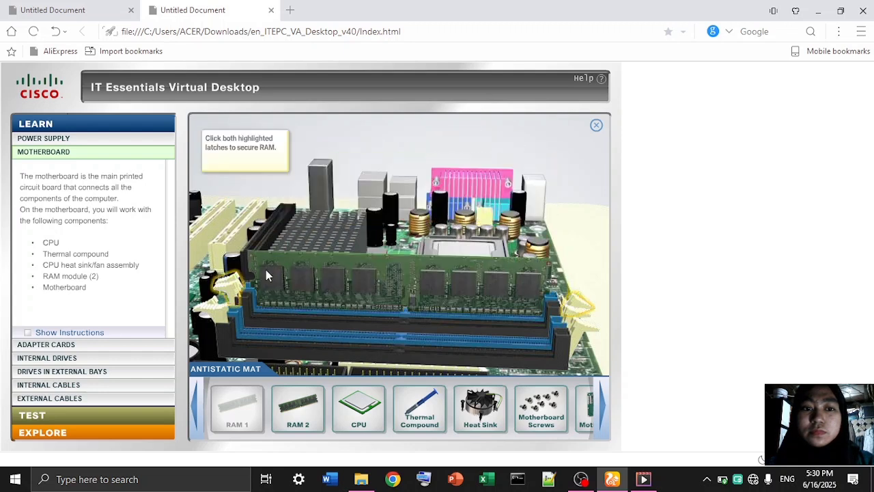
click(567, 299)
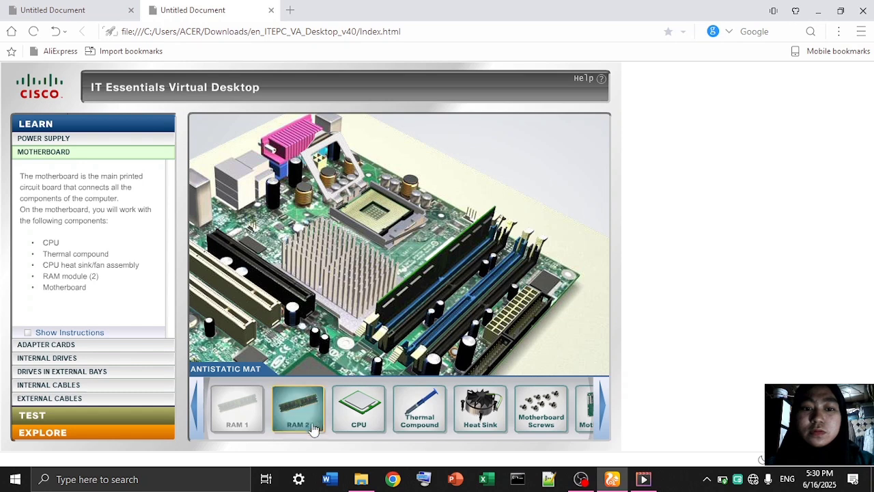
Install RAM 2 in the remaining blue slot, rotated so its notch matches the slot key, and close both latches.
drag(298, 408, 487, 311)
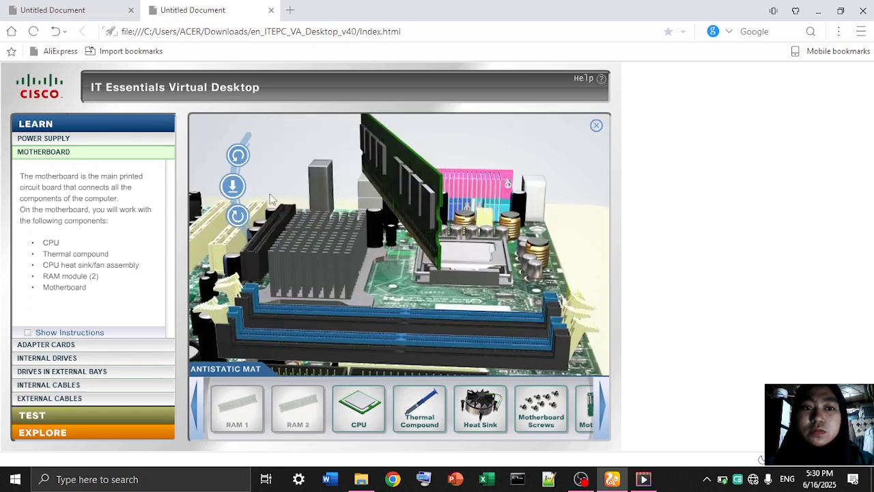
click(244, 155)
click(244, 155)
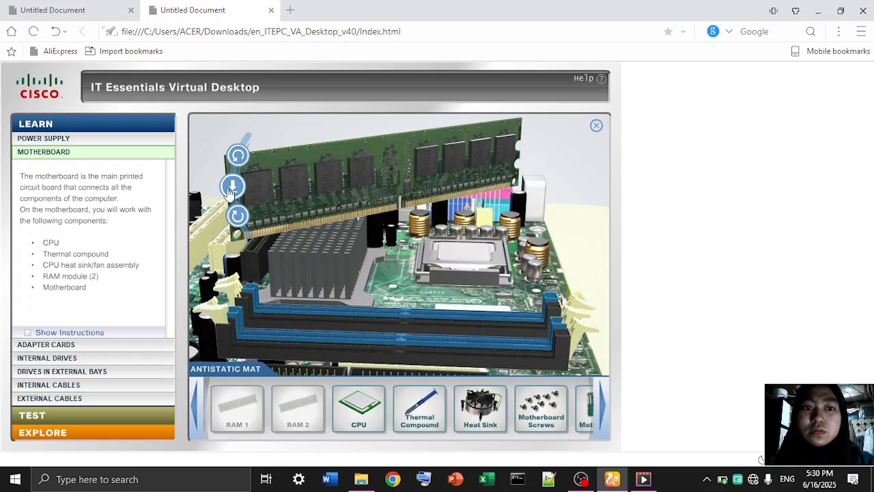
click(238, 217)
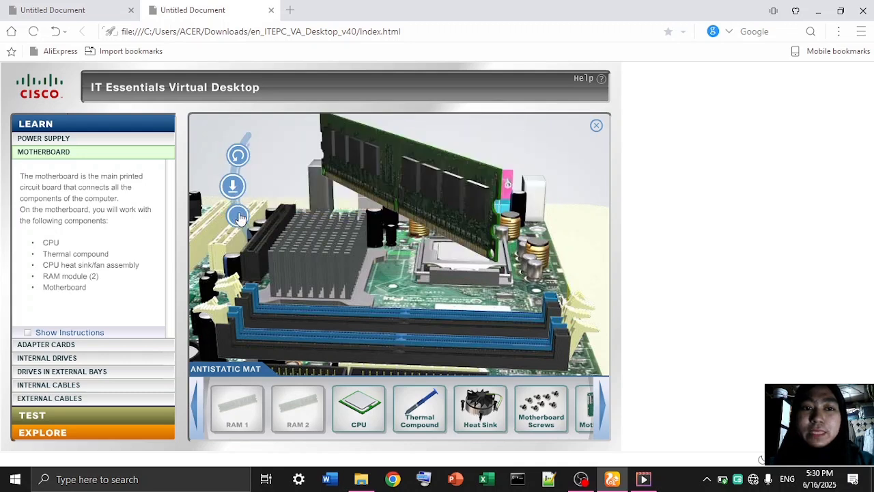
click(238, 157)
click(238, 157)
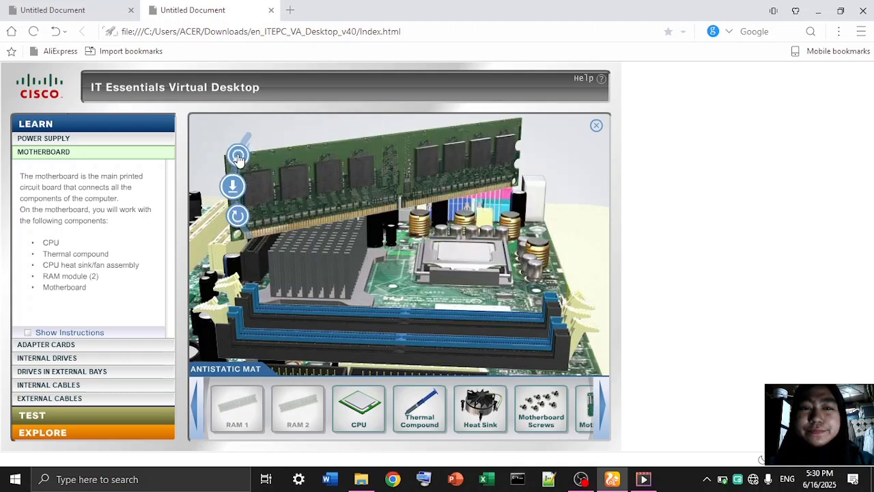
click(234, 216)
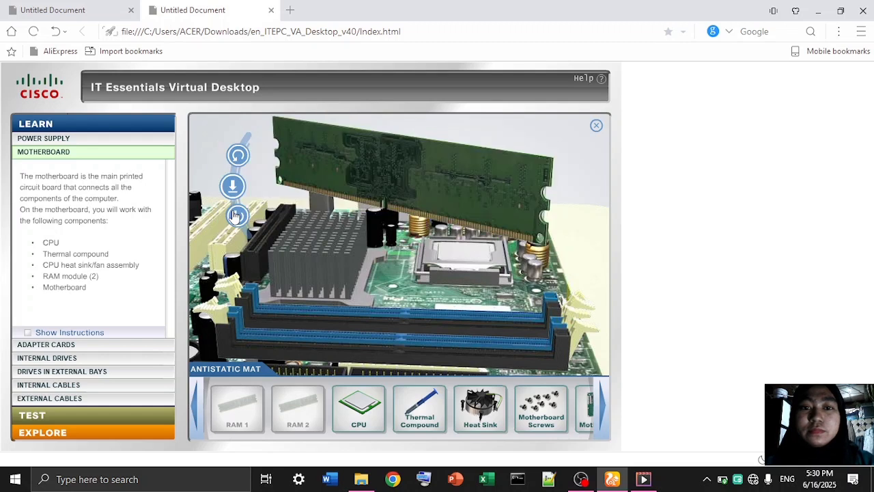
click(233, 188)
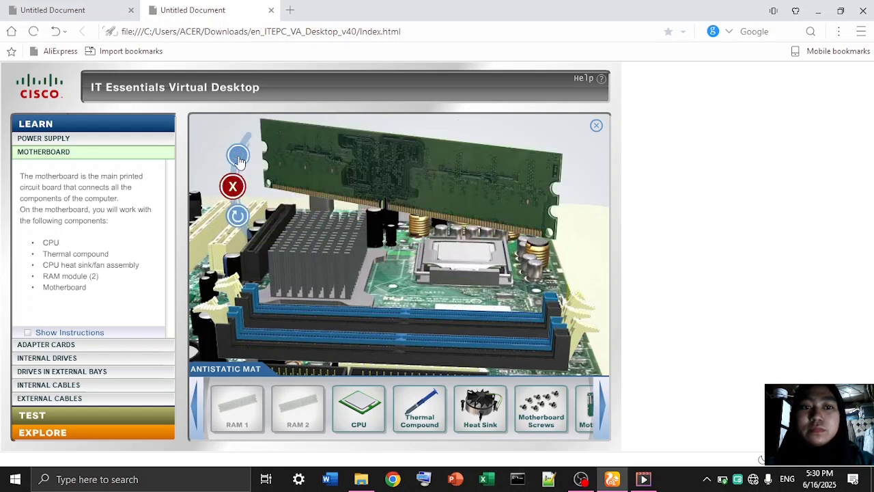
click(234, 187)
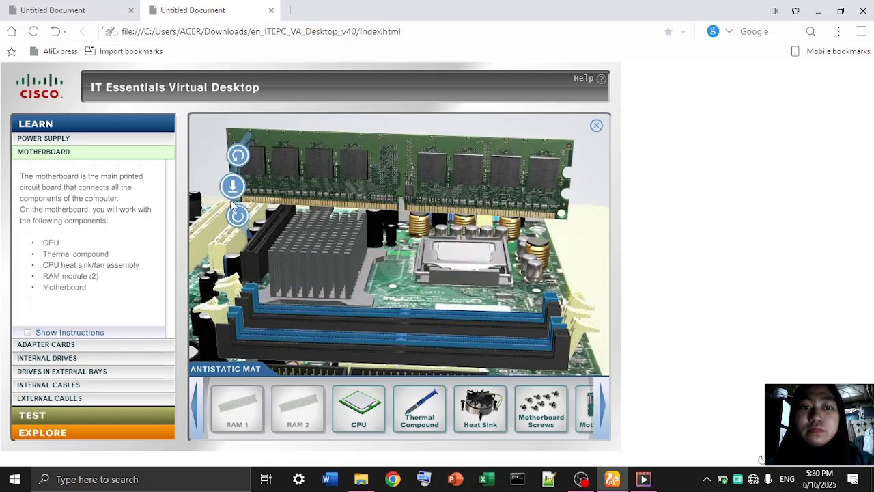
click(237, 216)
click(237, 214)
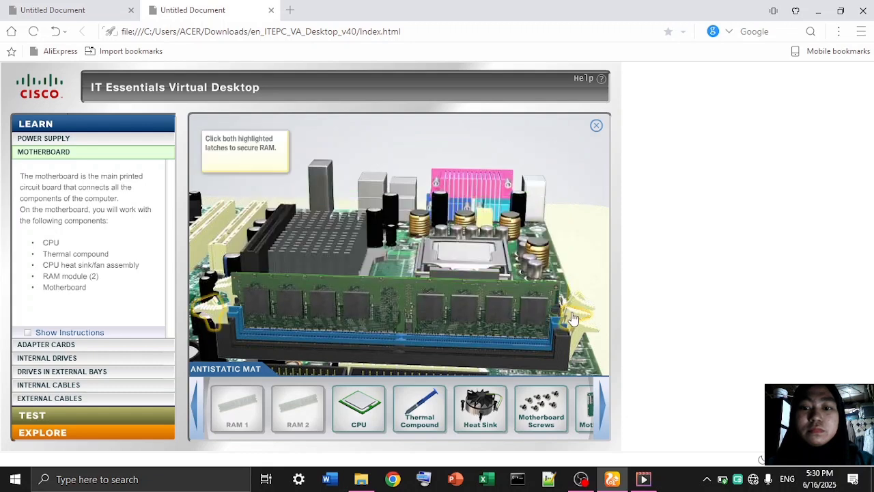
click(212, 320)
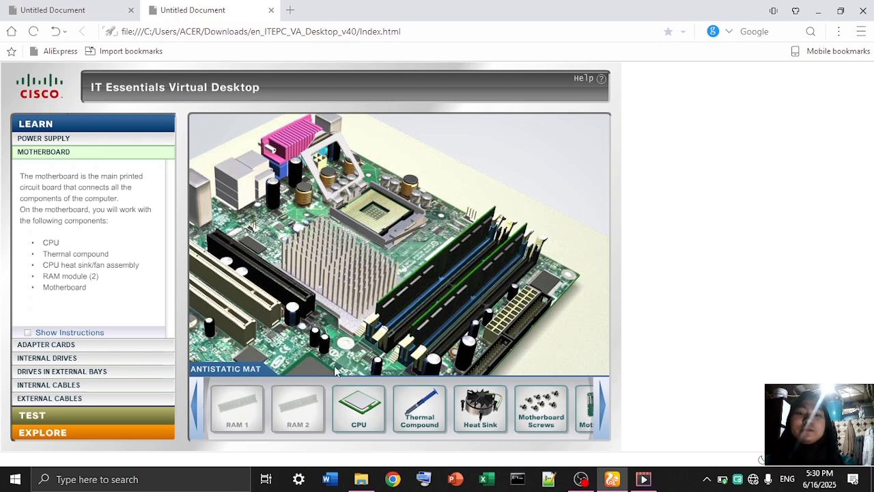
Seat the CPU in its socket in the matching orientation and secure it with the load plate and lever.
drag(357, 408, 390, 202)
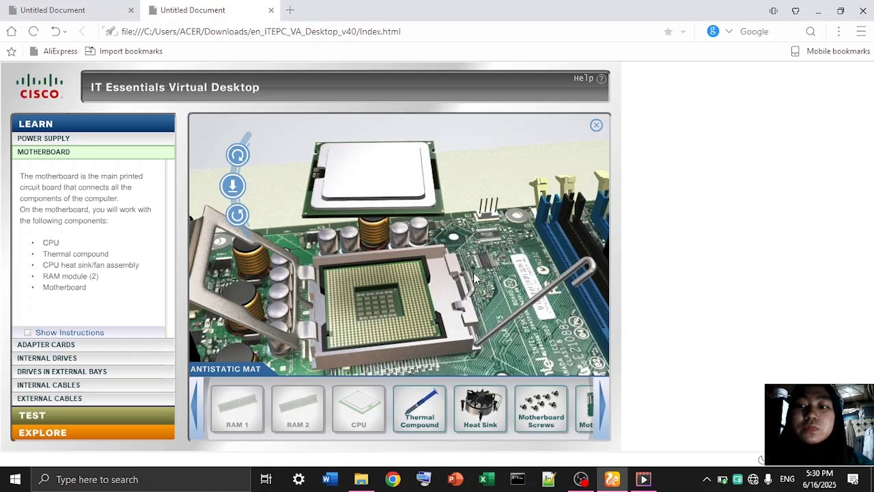
click(237, 155)
click(237, 156)
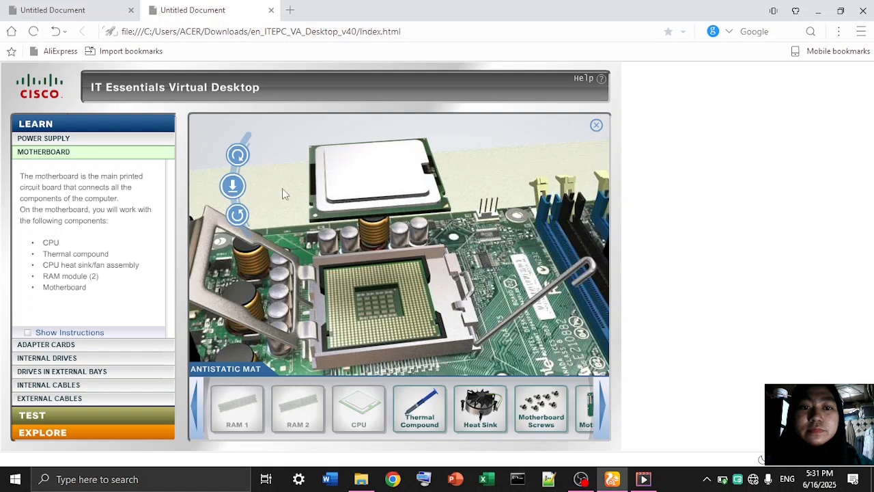
click(237, 156)
click(237, 156)
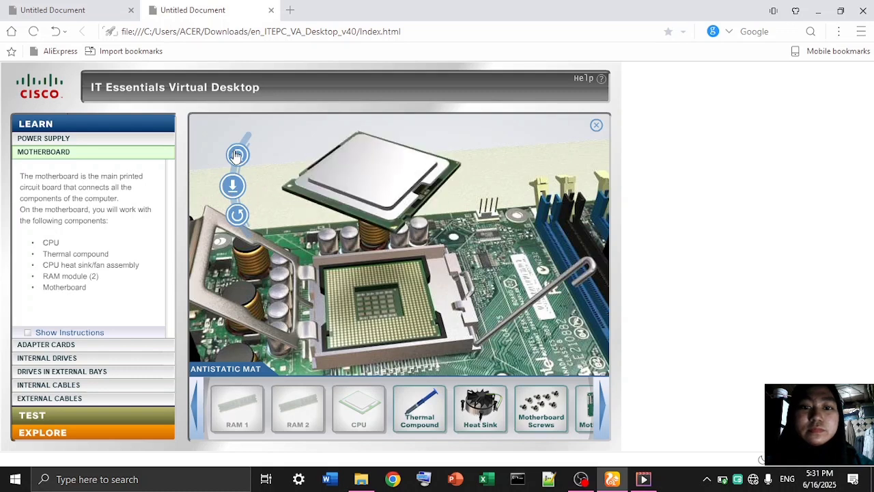
click(232, 185)
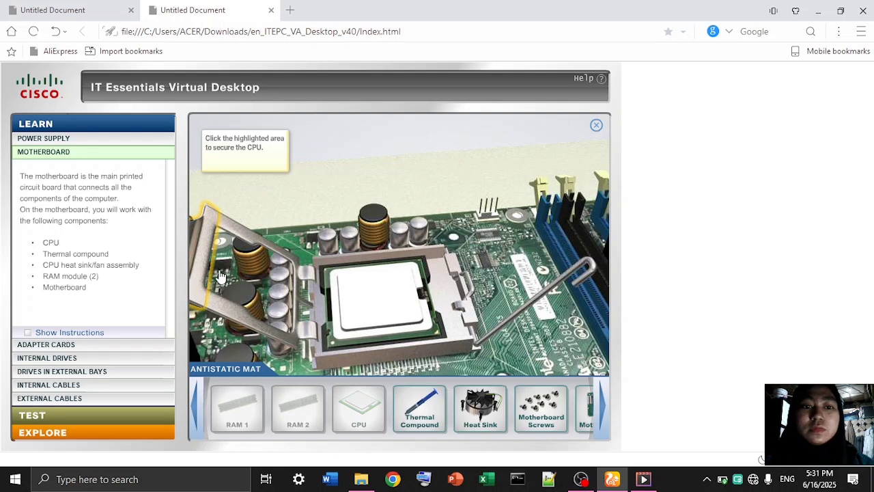
click(241, 280)
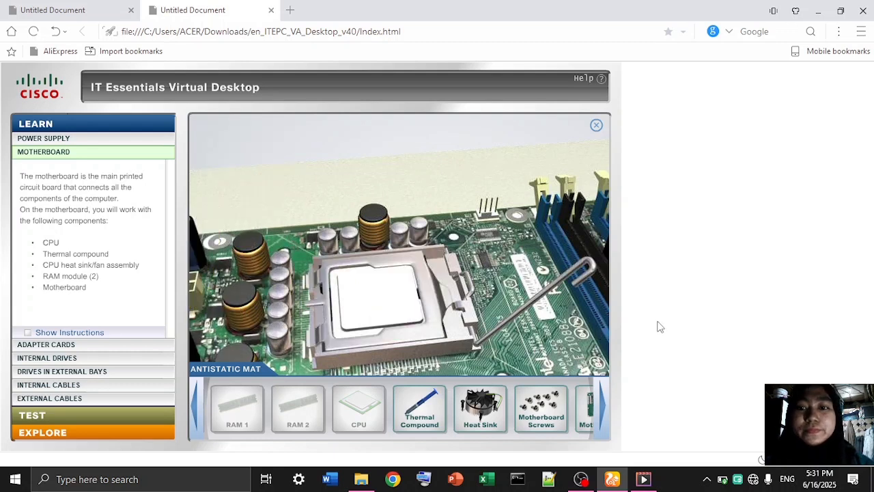
click(580, 276)
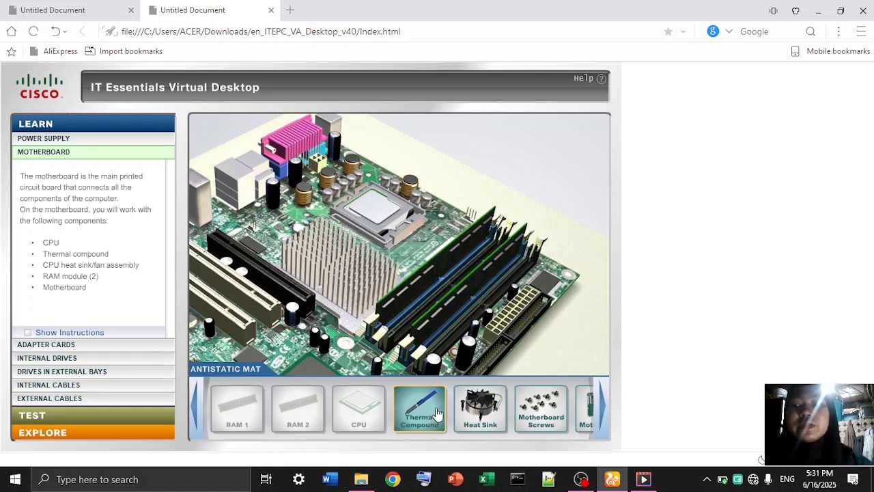
Apply Thermal Compound to the CPU and mount the Heat Sink over it, with its pins locked and fan cable connected to the motherboard.
drag(437, 415, 447, 167)
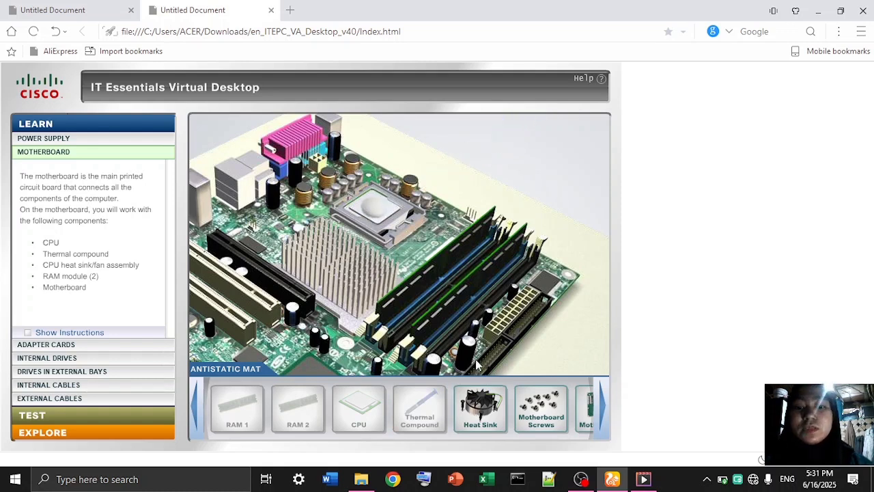
drag(491, 396, 390, 239)
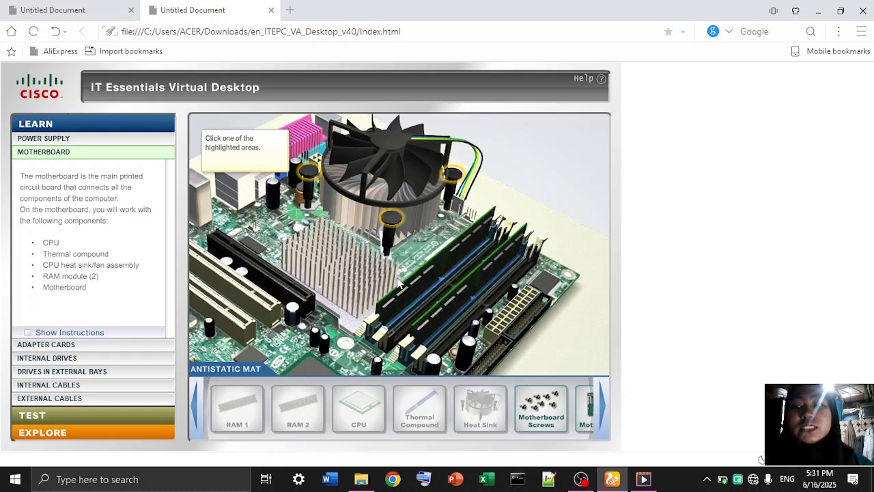
click(392, 229)
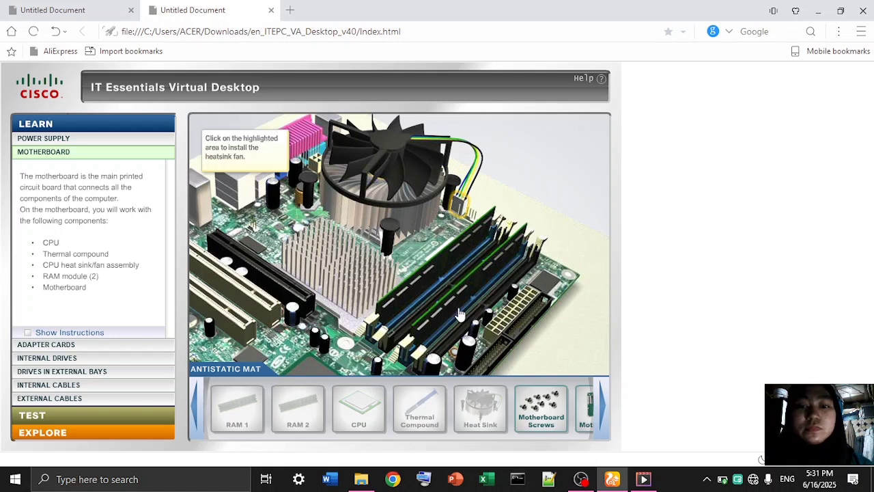
click(465, 200)
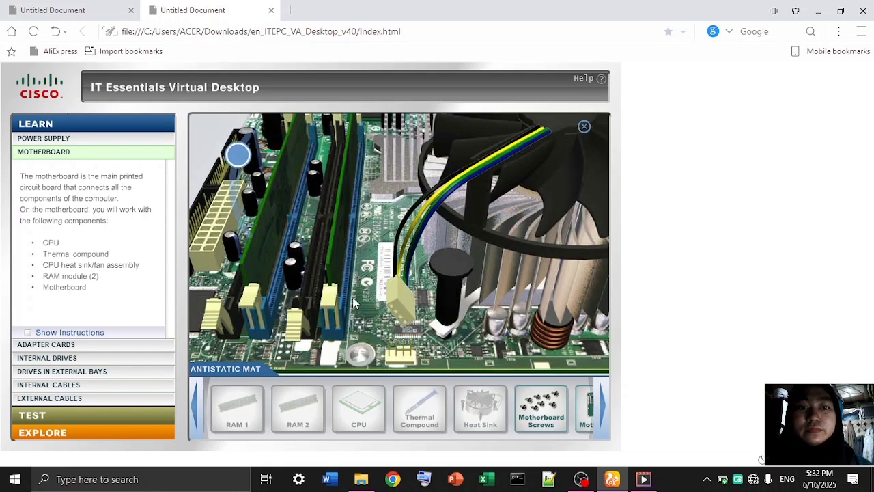
mouse_move(238, 156)
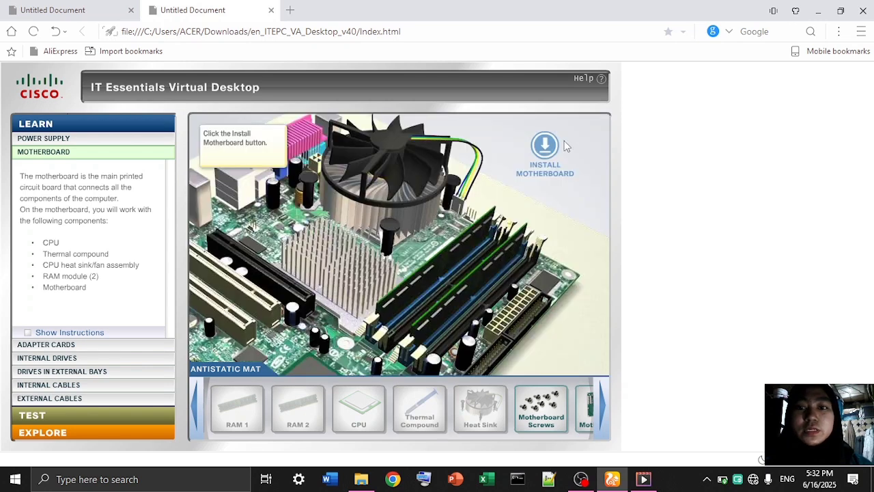
Install the motherboard in the case with its ports facing the rear openings and fasten it with the Motherboard Screws.
click(546, 147)
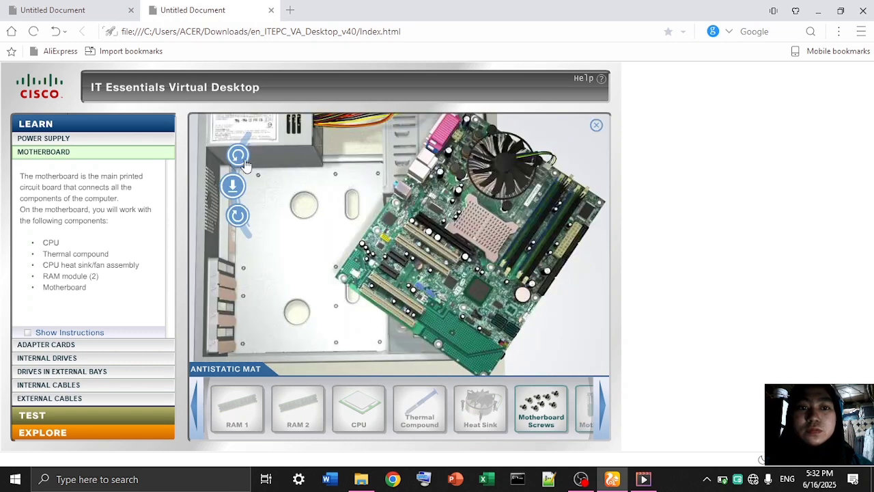
click(237, 157)
click(231, 187)
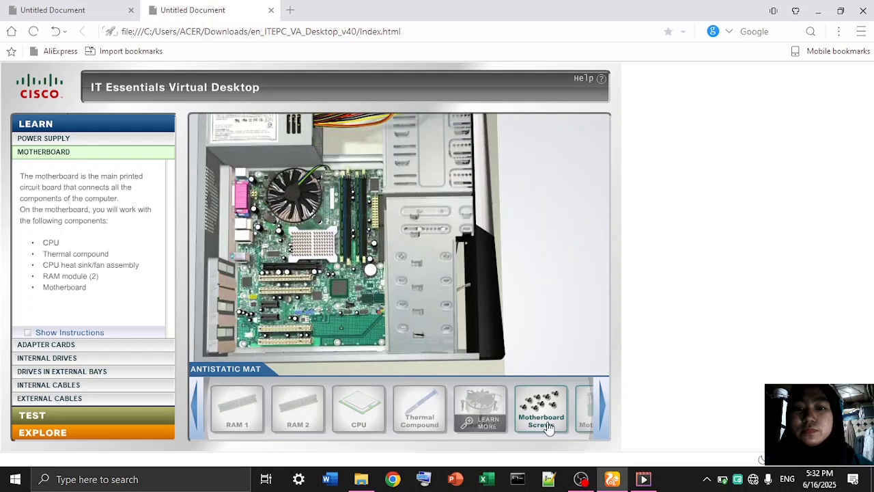
drag(550, 425, 386, 250)
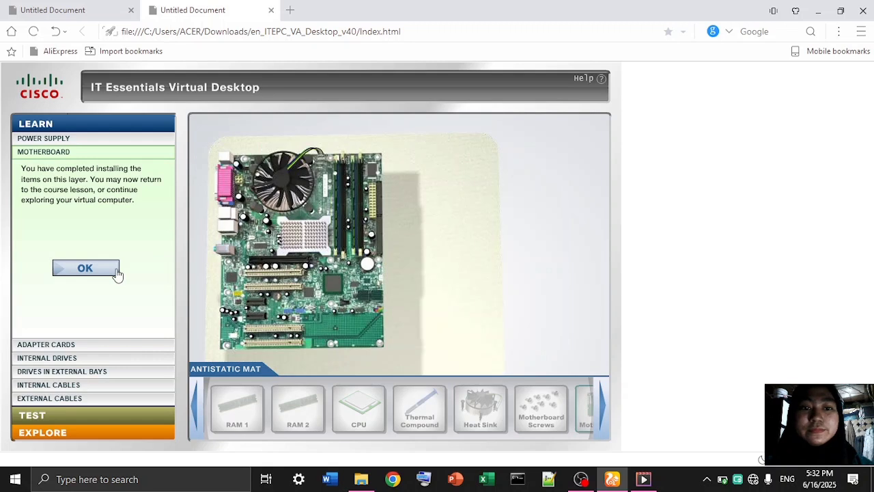
click(111, 273)
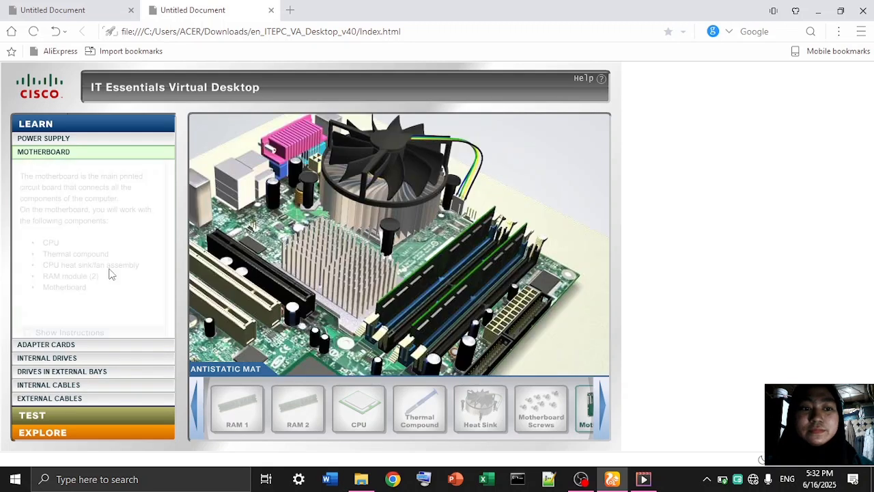
Switch to the Adapter Cards layer and install the NIC in the highlighted short black slot, secured with the NIC Screw.
click(93, 346)
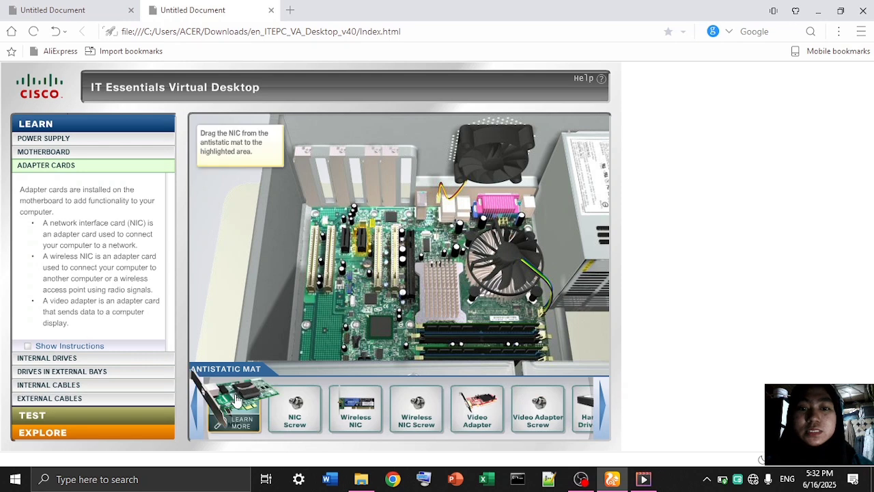
drag(265, 364, 362, 239)
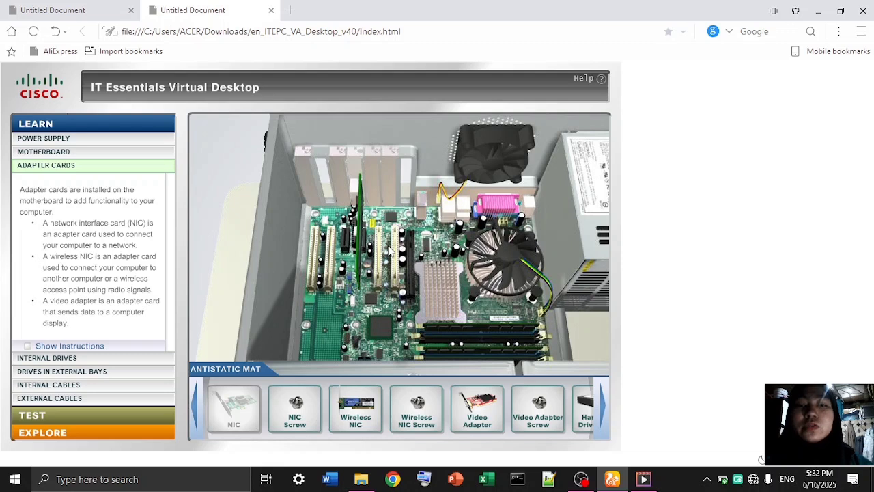
drag(297, 406, 355, 143)
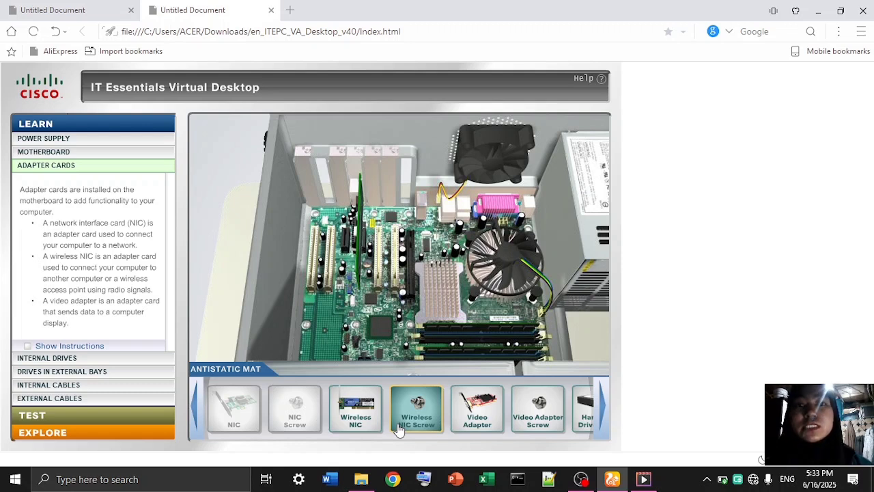
Install the Wireless NIC in the outer pair of PCI slots and the Video Adapter in the long black slot, securing each with its screw.
drag(355, 409, 330, 205)
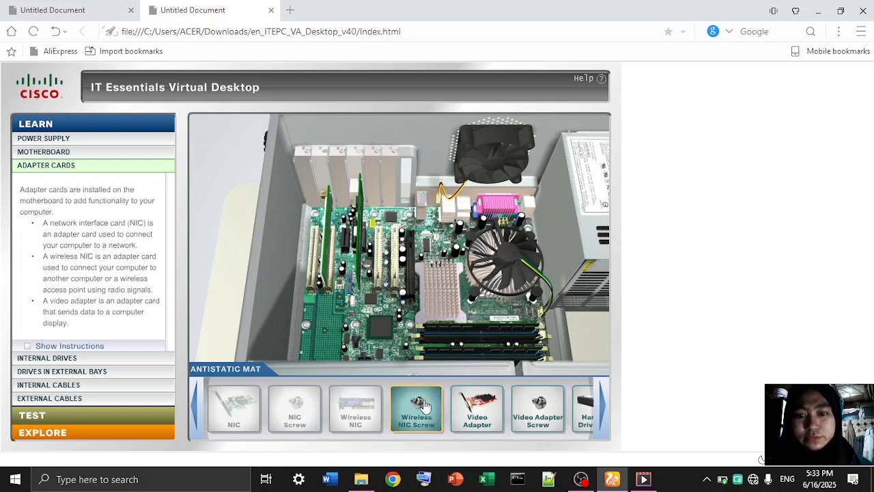
drag(425, 406, 325, 156)
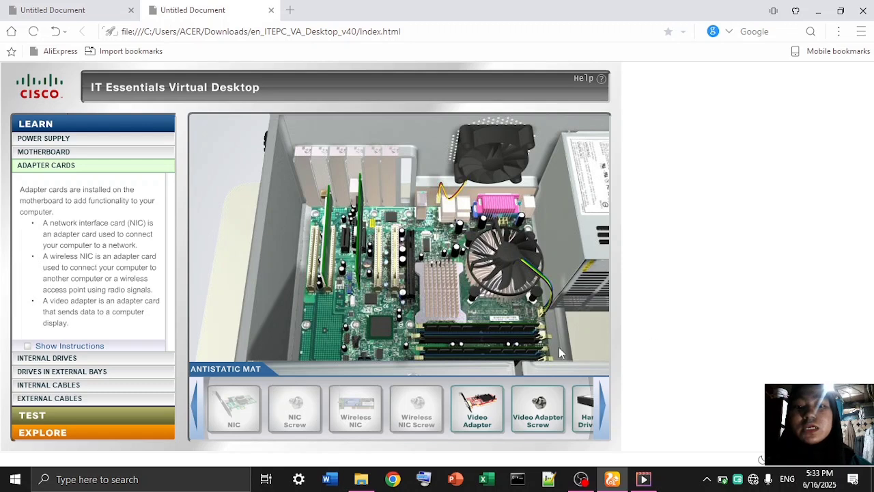
drag(477, 409, 439, 226)
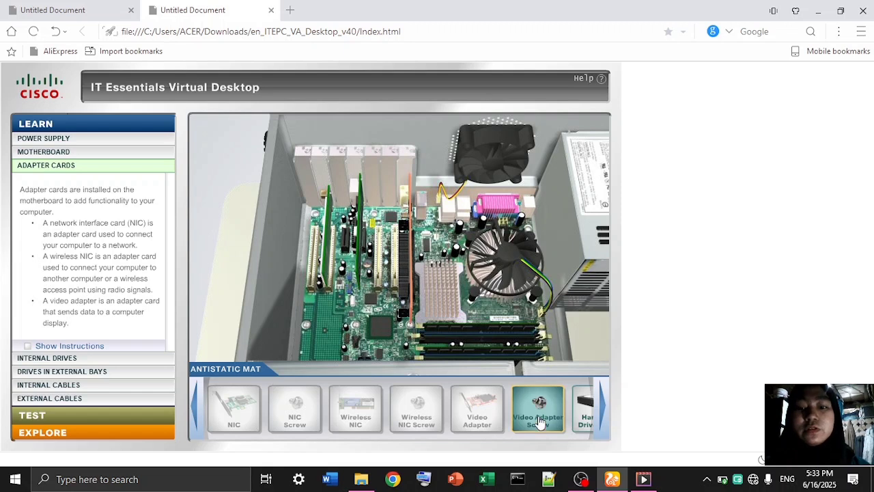
drag(540, 410, 421, 174)
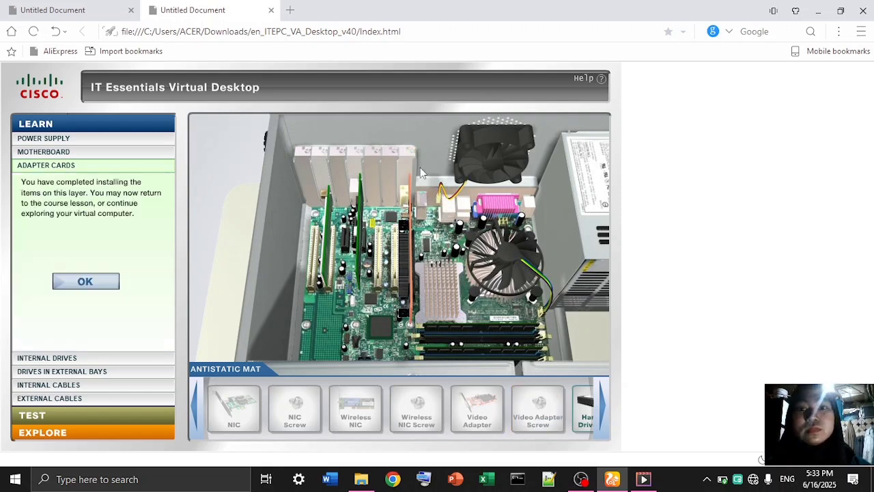
click(599, 414)
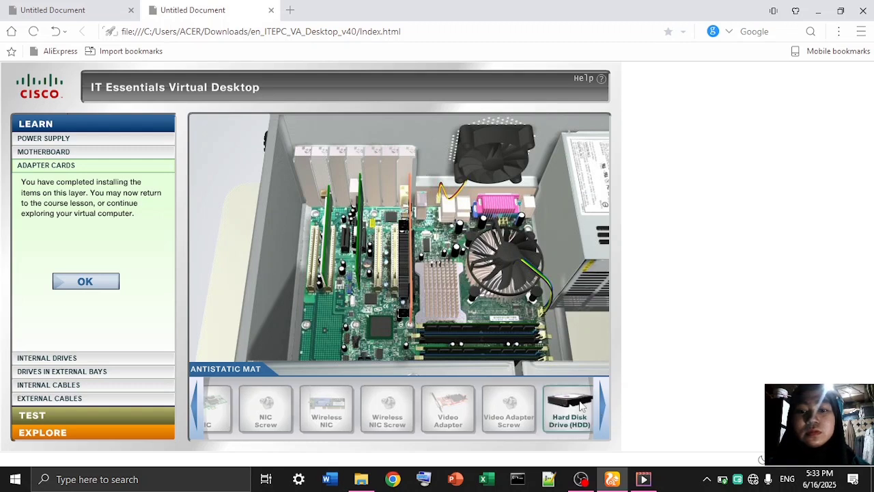
click(85, 292)
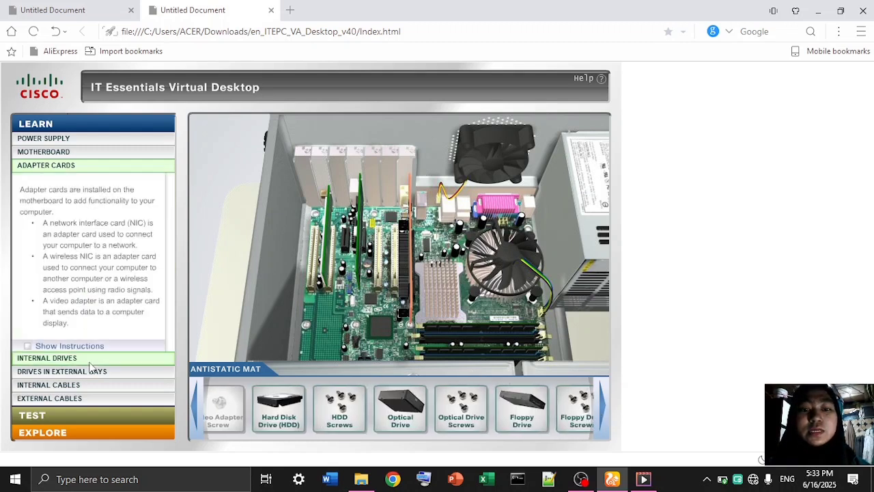
On the Internal Drives layer, install the Hard Disk Drive level in the internal drive bay and fasten it with the HDD Screws.
click(89, 358)
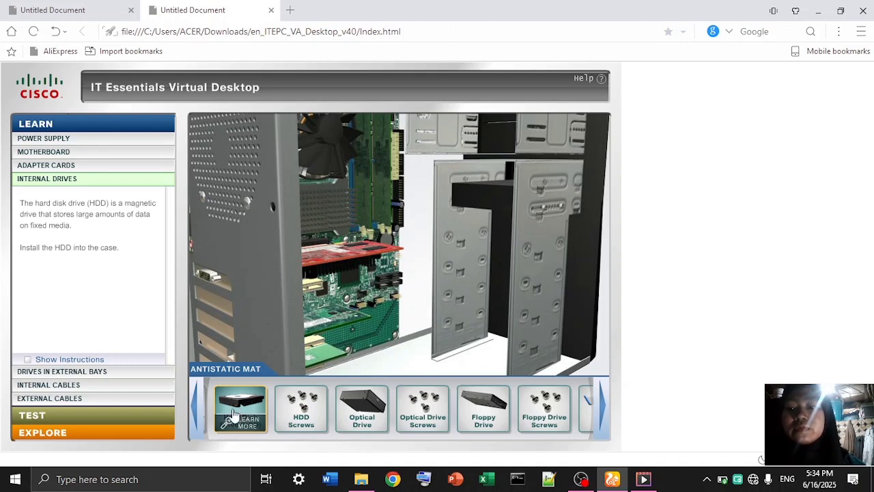
drag(243, 408, 342, 300)
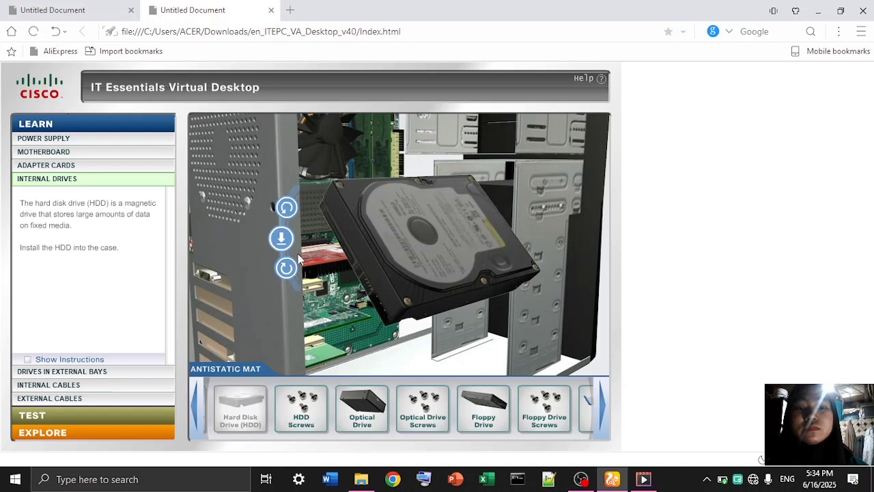
click(287, 207)
click(272, 241)
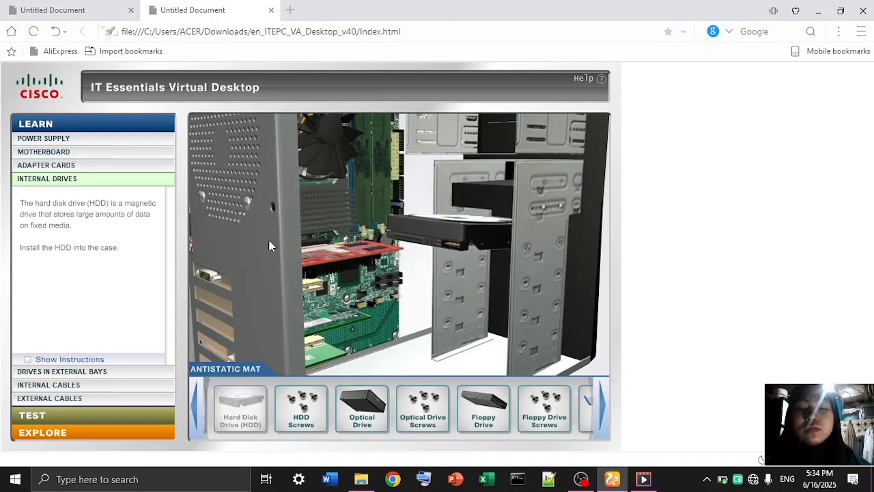
drag(293, 403, 576, 240)
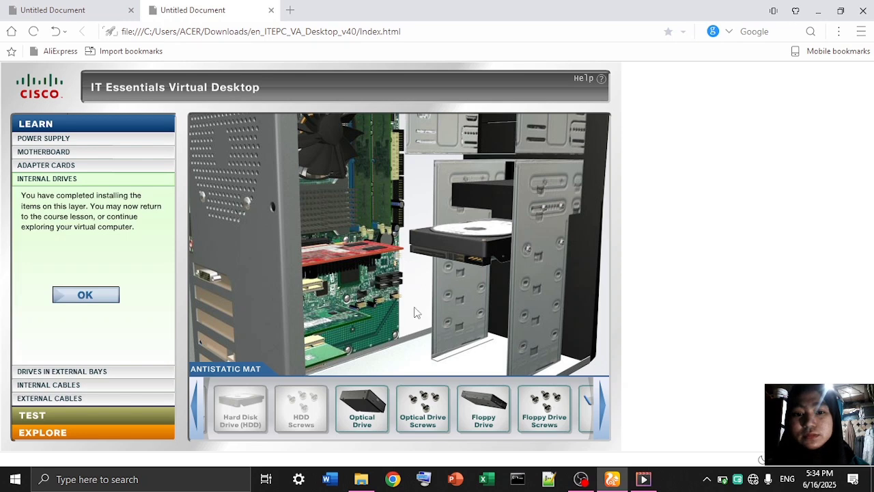
mouse_move(360, 421)
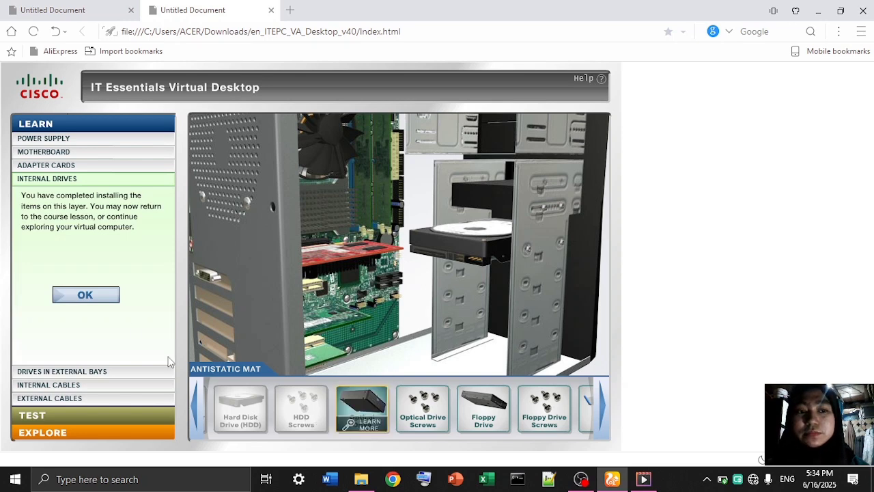
click(85, 295)
On the Drives in External Bays layer, install the Optical Drive upright in the uppermost bay and fasten it with the Optical Drive Screws.
click(100, 373)
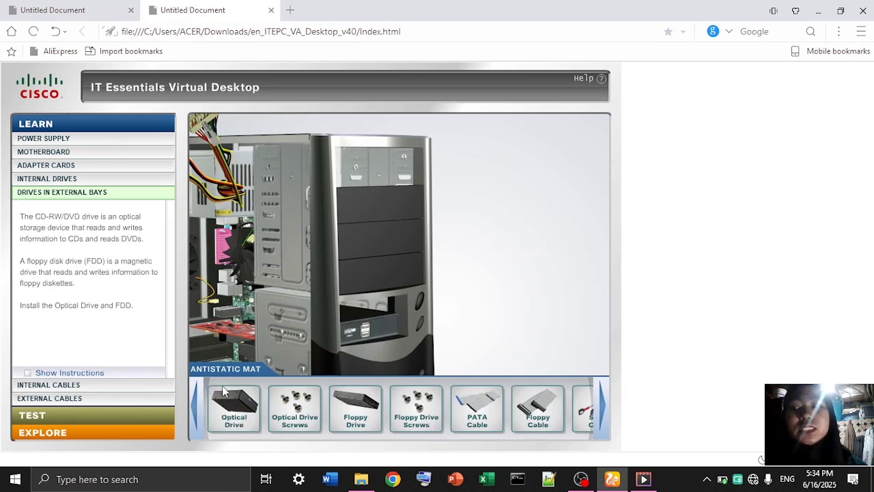
mouse_move(232, 395)
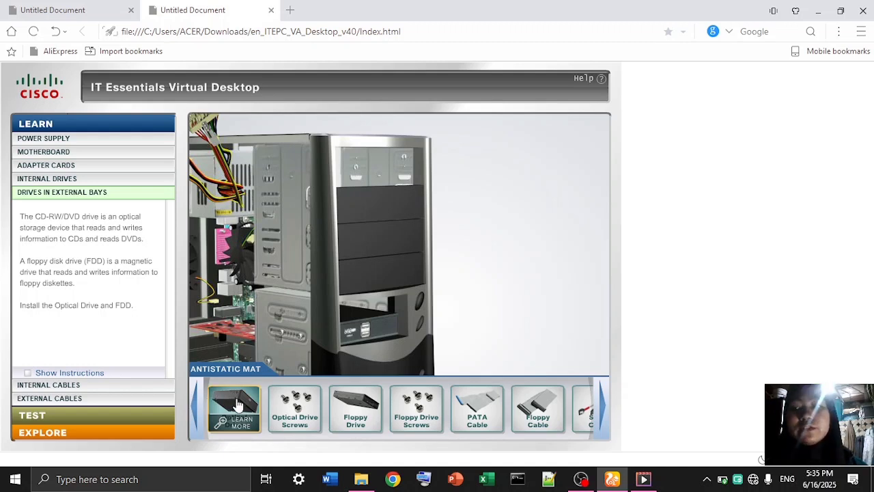
drag(238, 406, 360, 174)
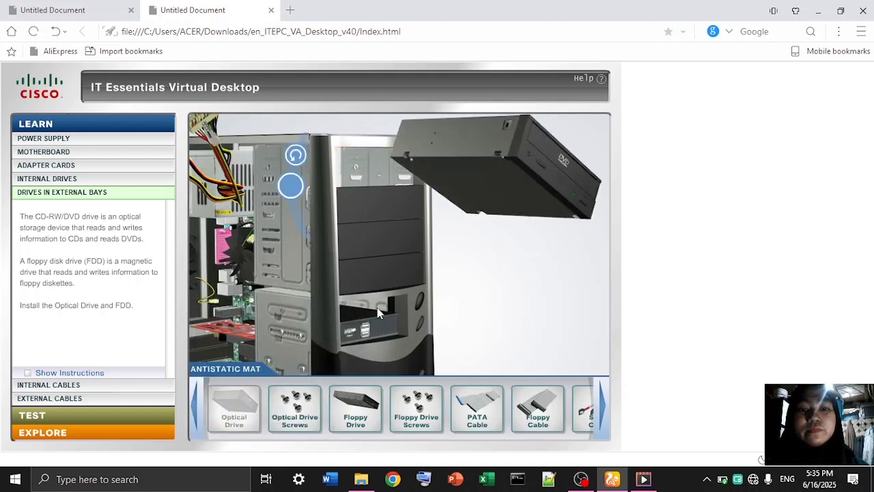
click(295, 156)
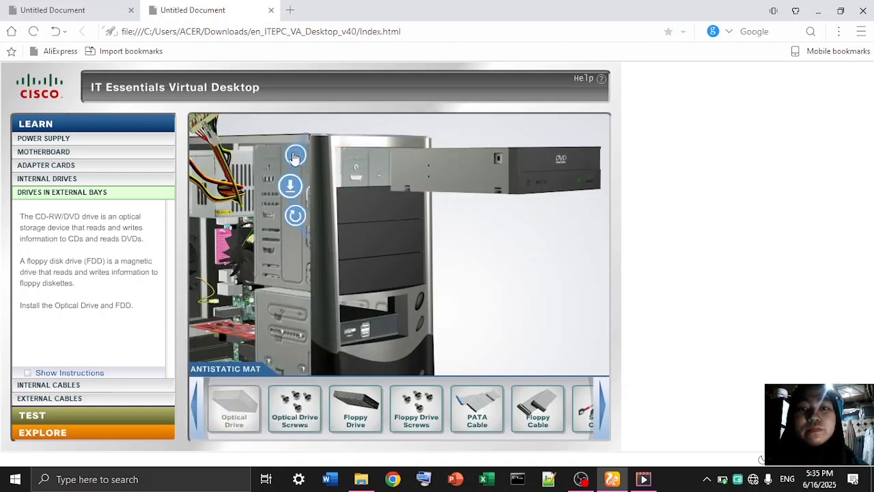
click(289, 186)
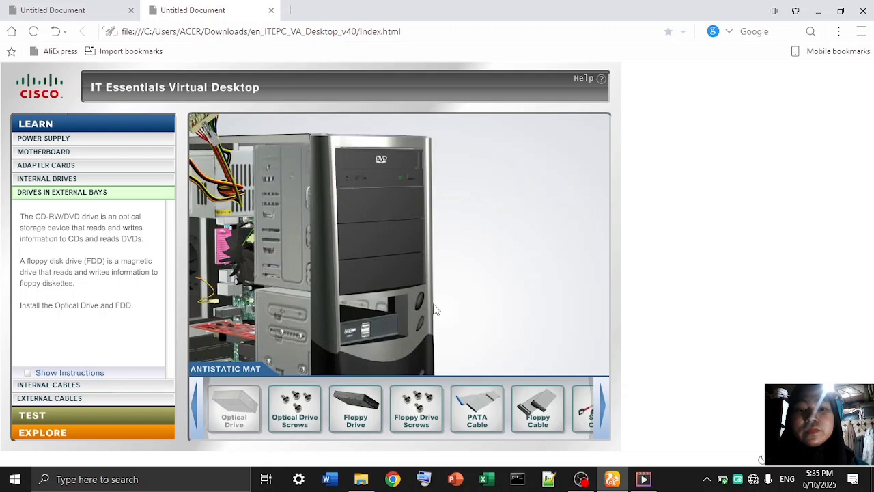
drag(306, 391, 293, 172)
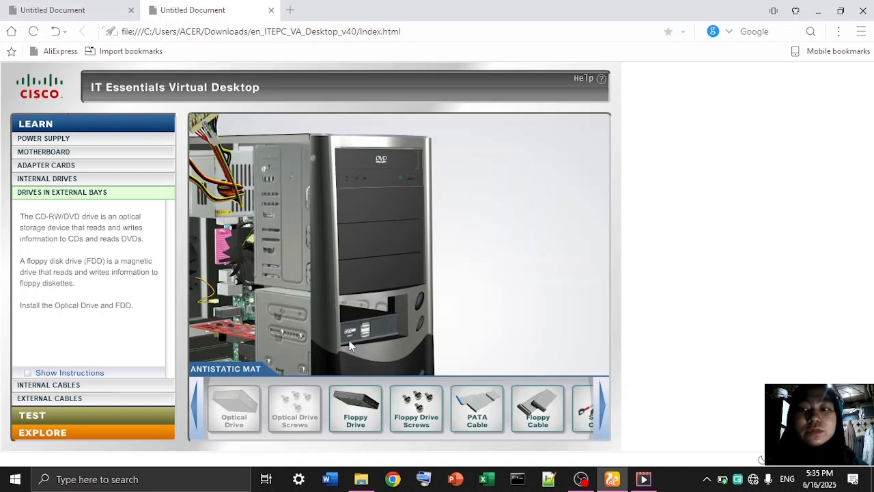
Install the Floppy Drive right side up in the open bay above the front ports and fasten it with the Floppy Drive Screws.
mouse_move(359, 401)
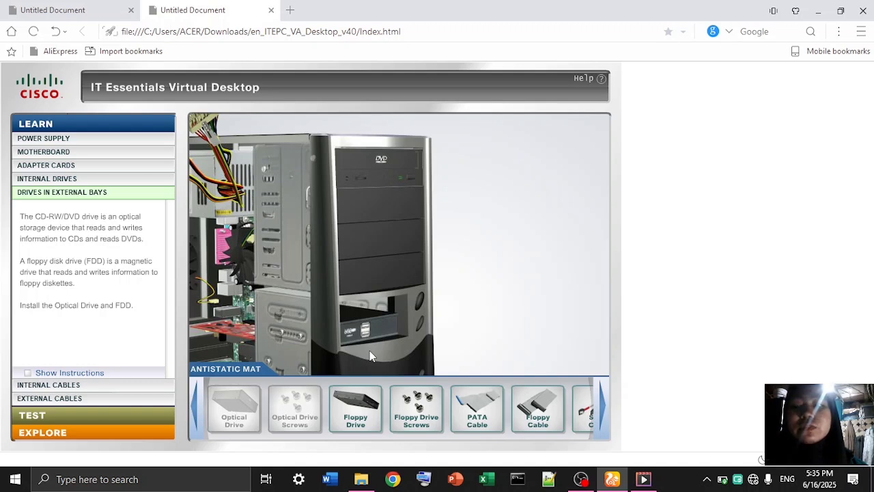
drag(355, 406, 377, 287)
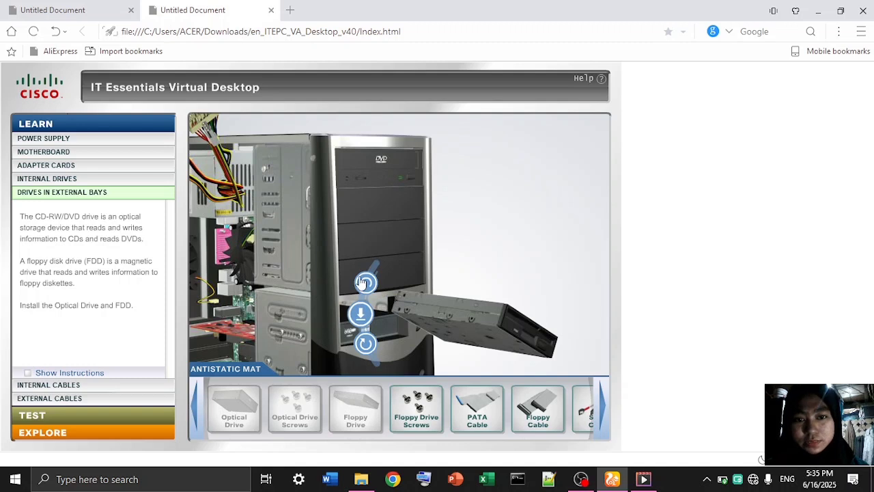
click(362, 314)
click(367, 283)
click(367, 282)
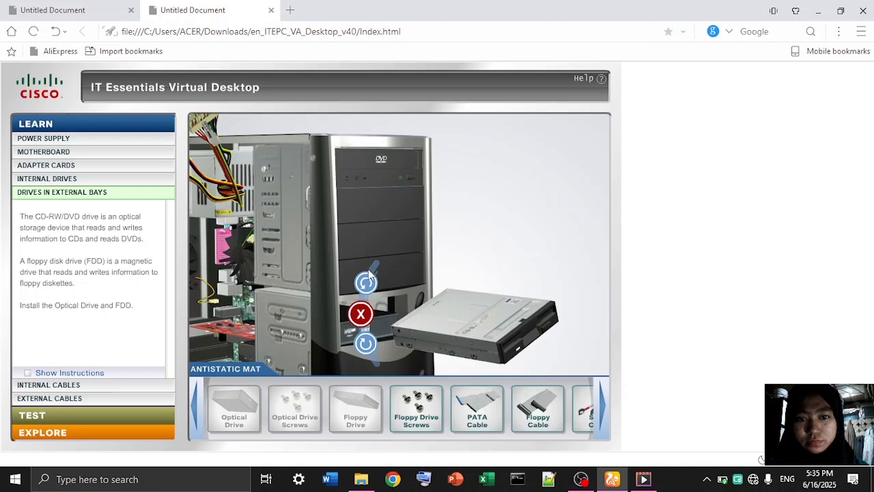
click(367, 281)
click(367, 282)
click(366, 283)
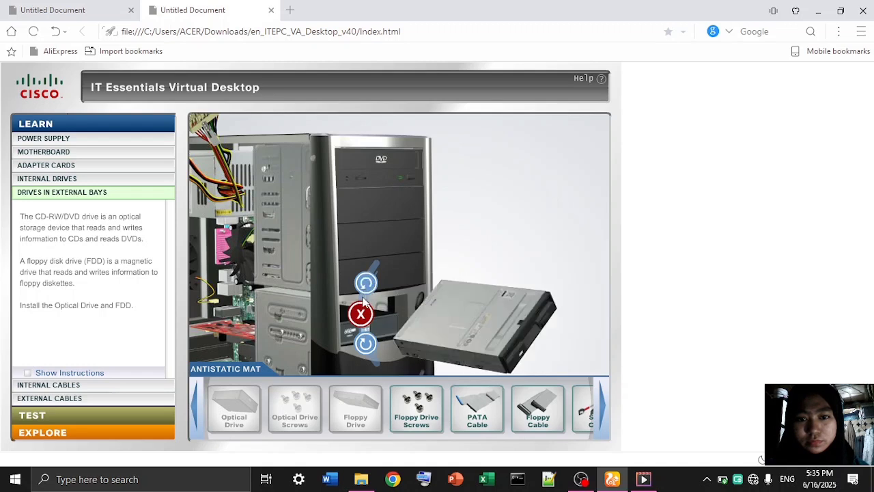
click(367, 282)
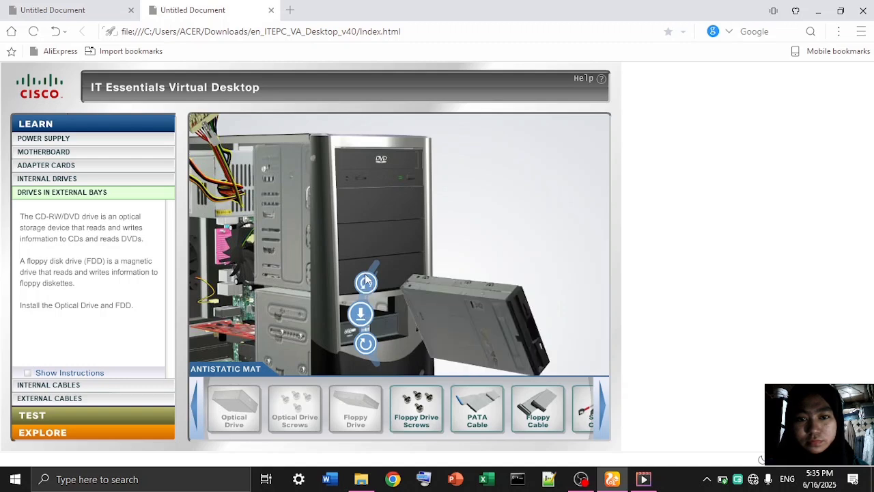
click(365, 281)
click(366, 282)
click(366, 283)
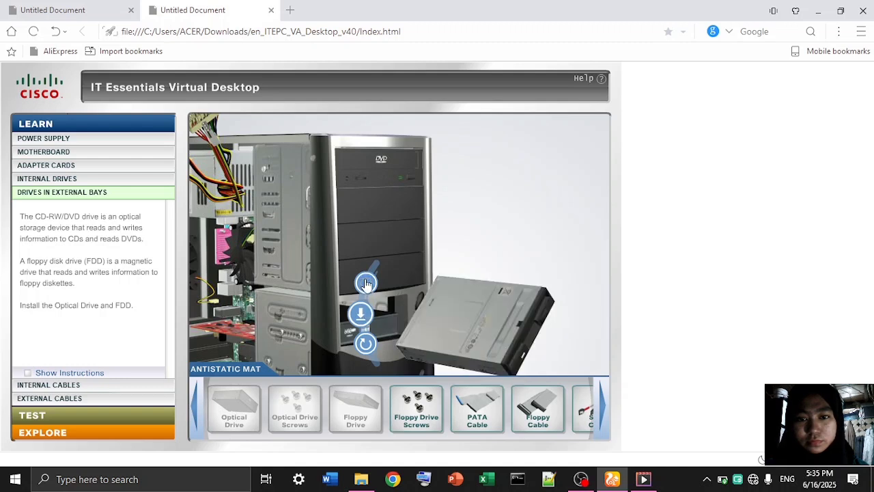
click(361, 314)
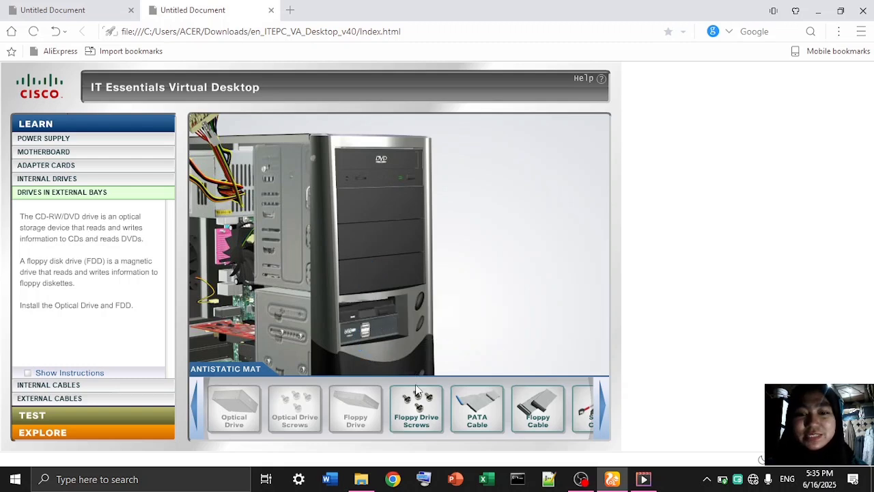
drag(418, 395, 296, 315)
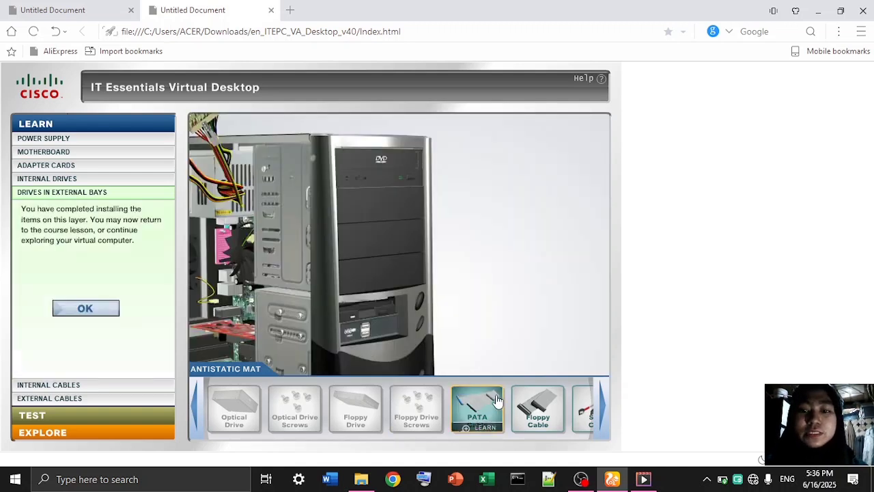
Acknowledge the completed Drives in External Bays layer and switch to the Internal Cables layer.
mouse_move(487, 410)
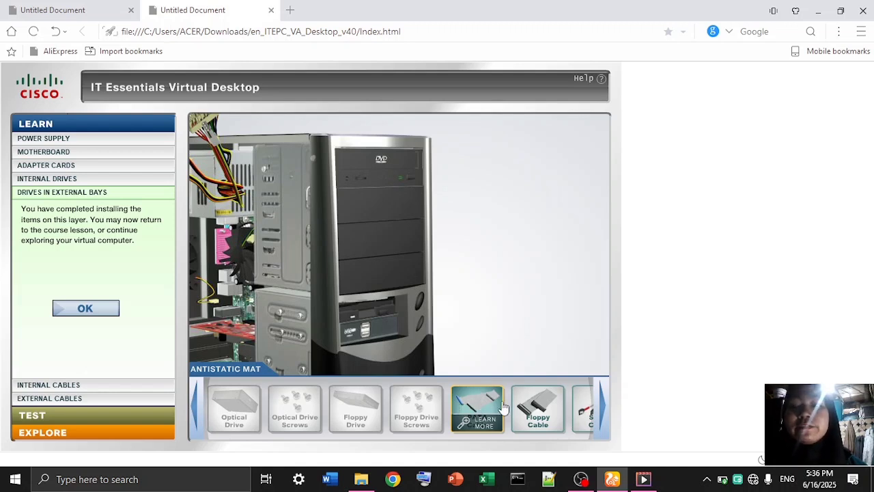
drag(503, 407, 455, 367)
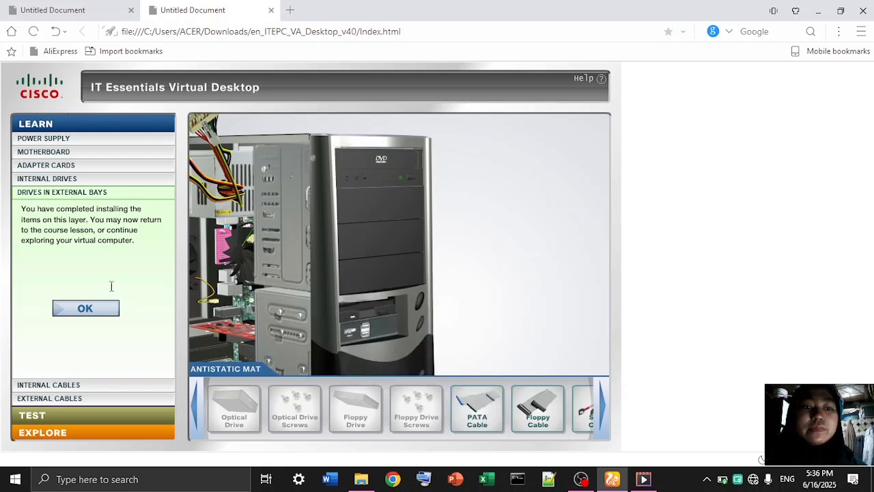
click(89, 308)
click(97, 385)
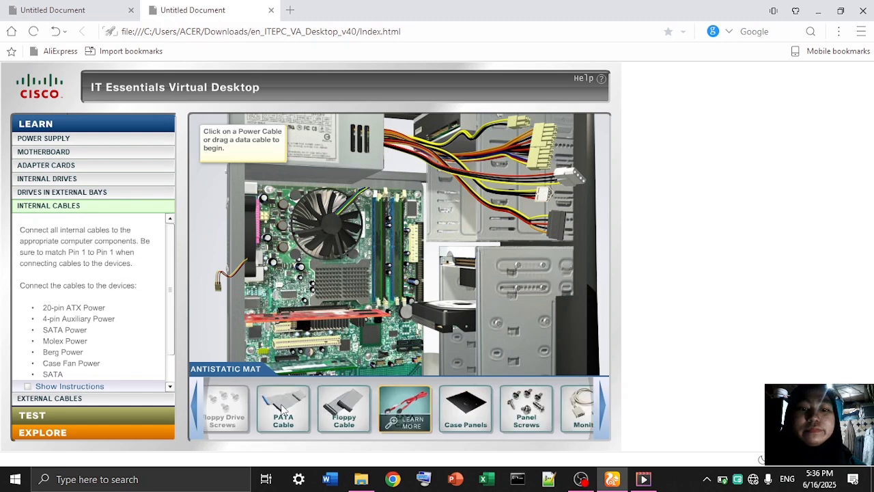
Rotate the PATA Cable's blue connector to match Pin 1 and plug it into the motherboard's PATA socket.
drag(234, 413, 437, 266)
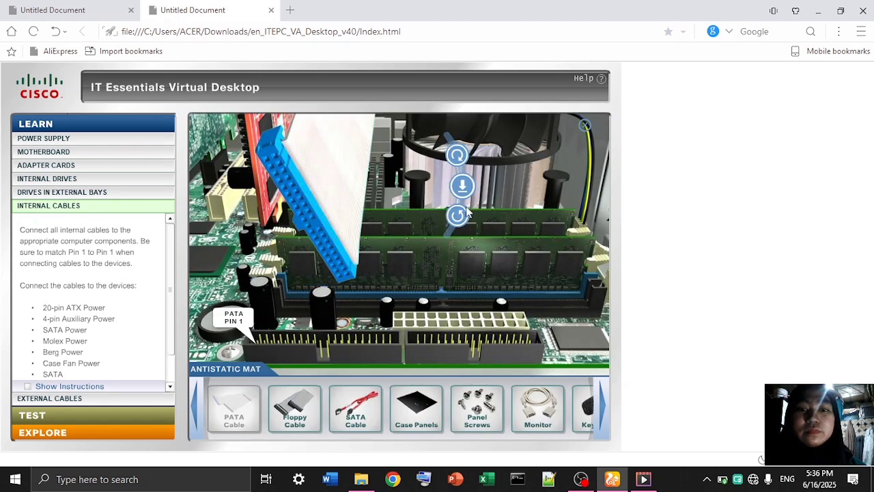
click(457, 156)
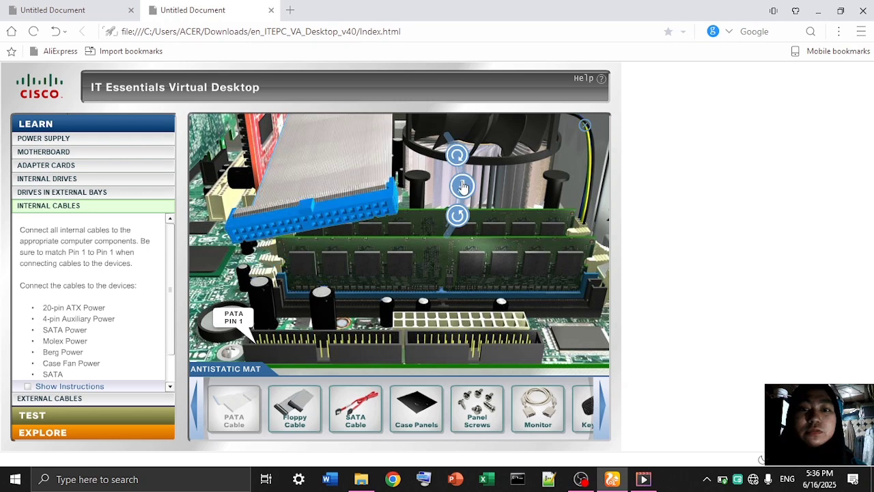
click(462, 165)
click(463, 188)
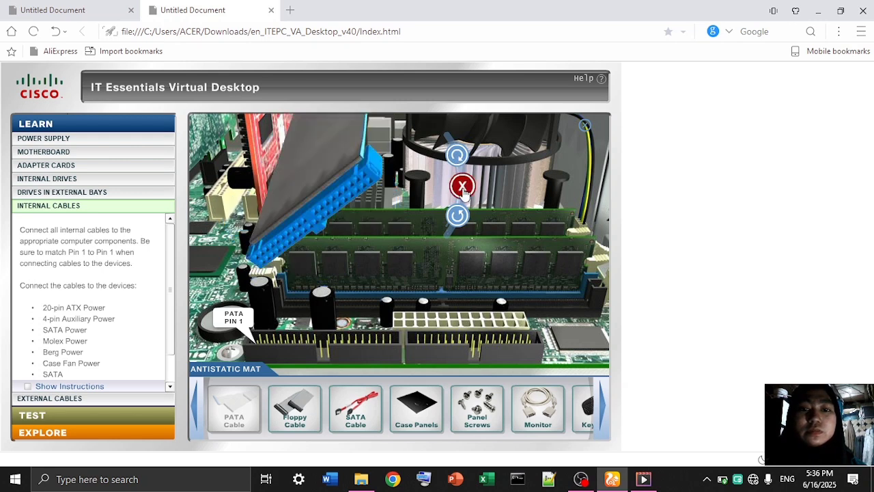
click(461, 215)
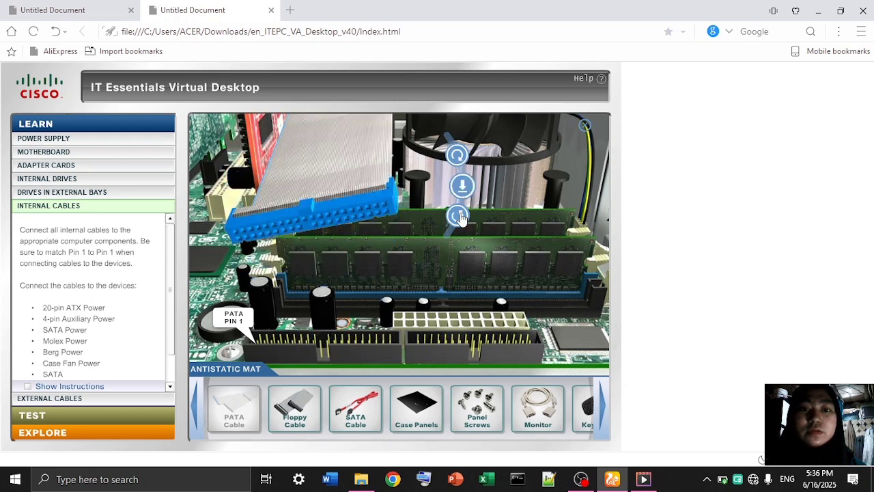
click(465, 159)
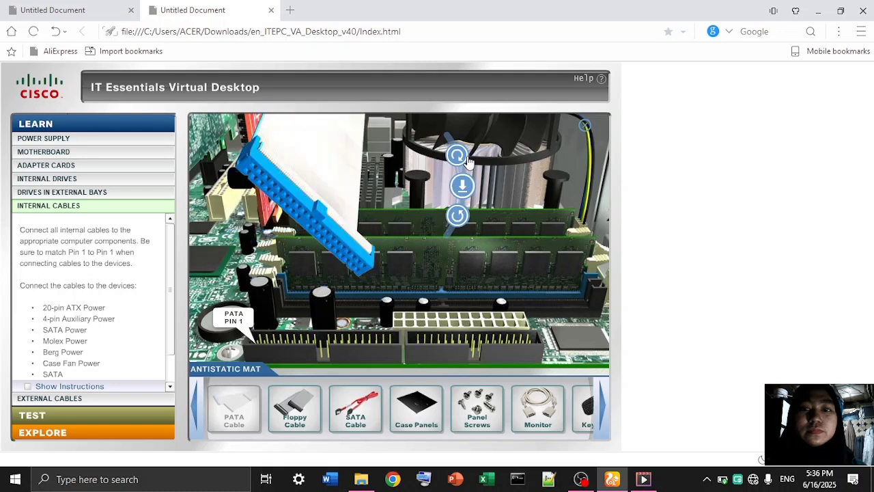
click(462, 186)
click(459, 163)
click(462, 190)
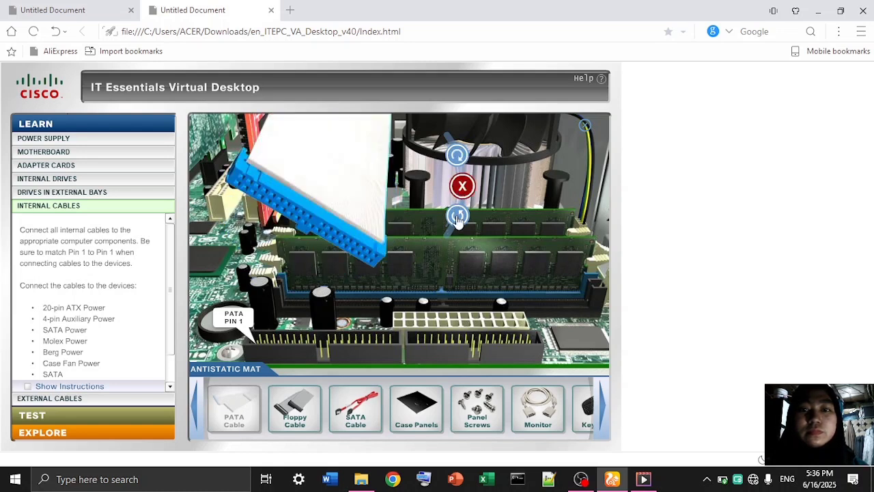
click(457, 218)
click(457, 219)
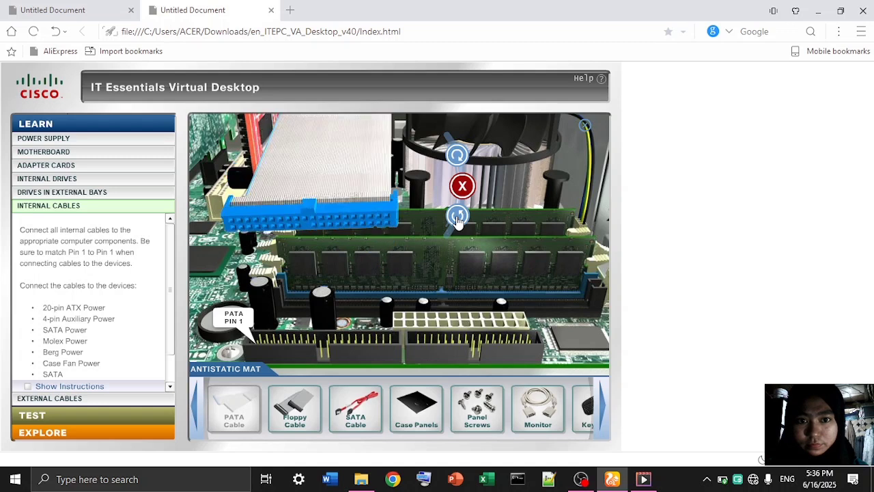
click(462, 159)
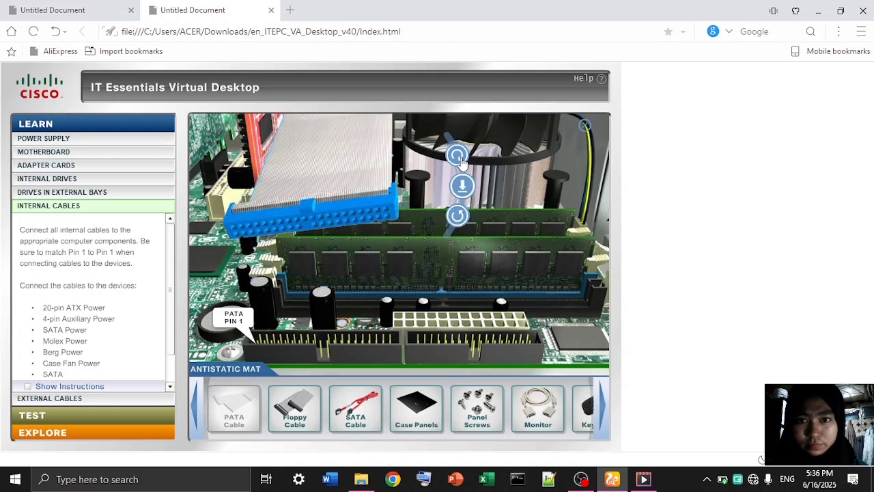
click(462, 183)
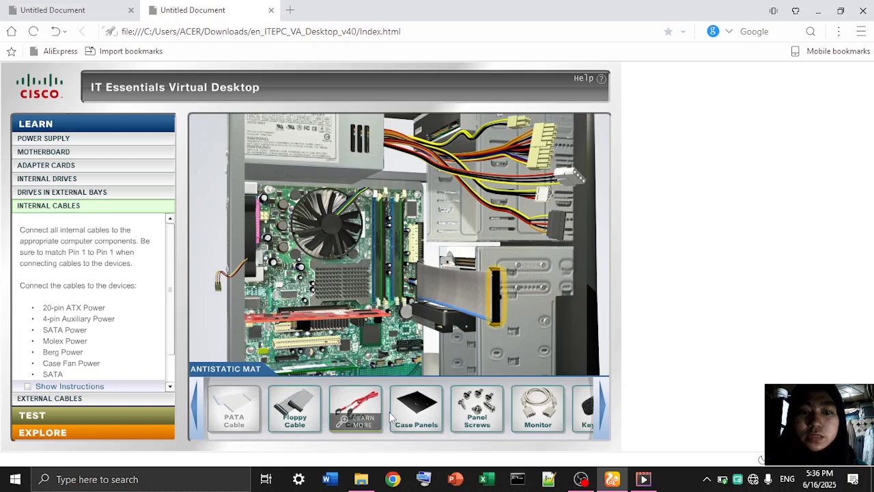
Rotate the Floppy Cable's connector to match Pin 1 and plug it into the motherboard socket beside the PATA one.
click(295, 412)
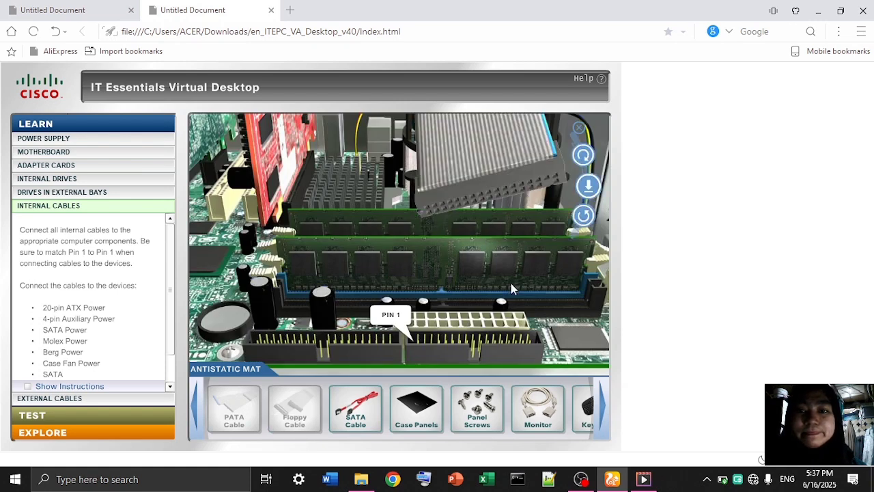
click(583, 156)
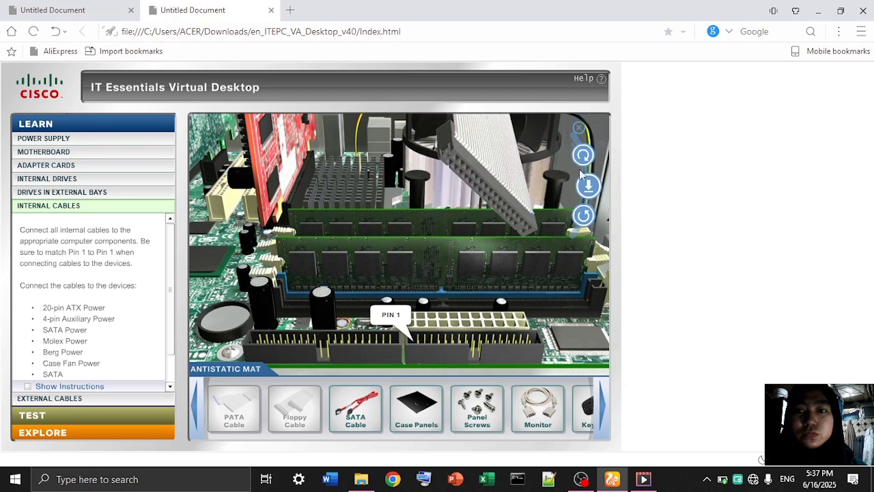
click(582, 157)
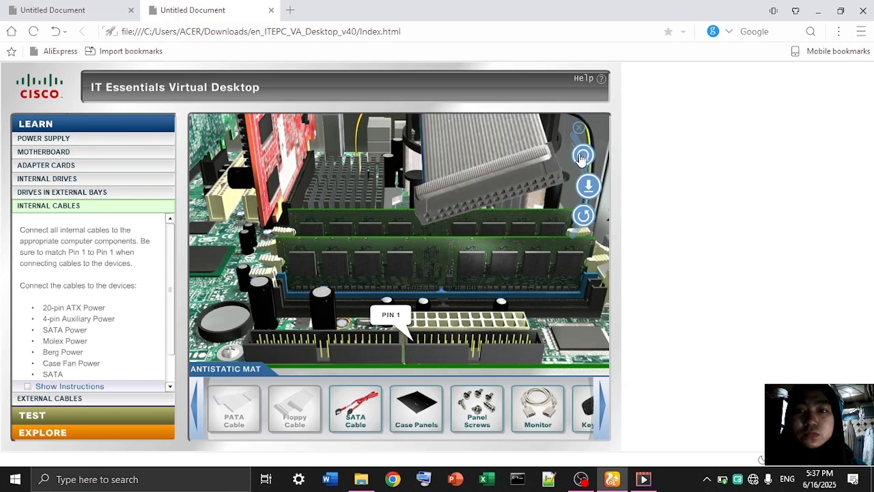
click(589, 186)
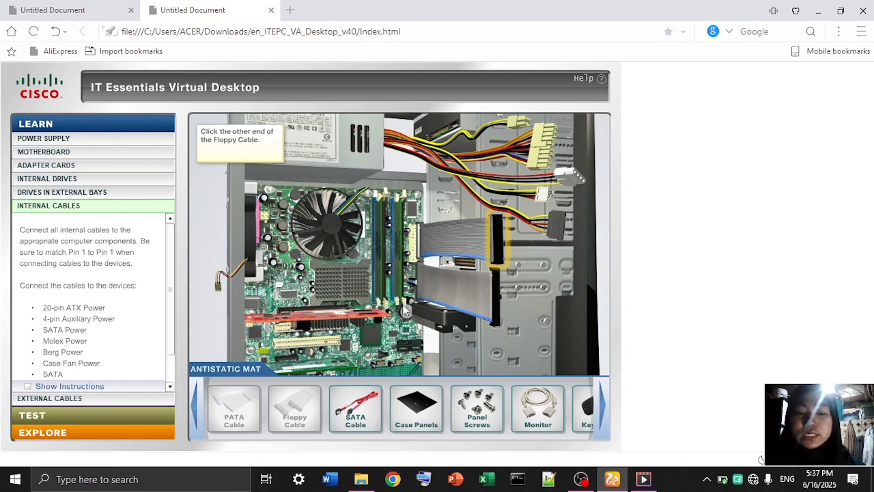
Try to connect the SATA Cable from the highlighted motherboard socket to the Hard Disk Drive.
mouse_move(353, 396)
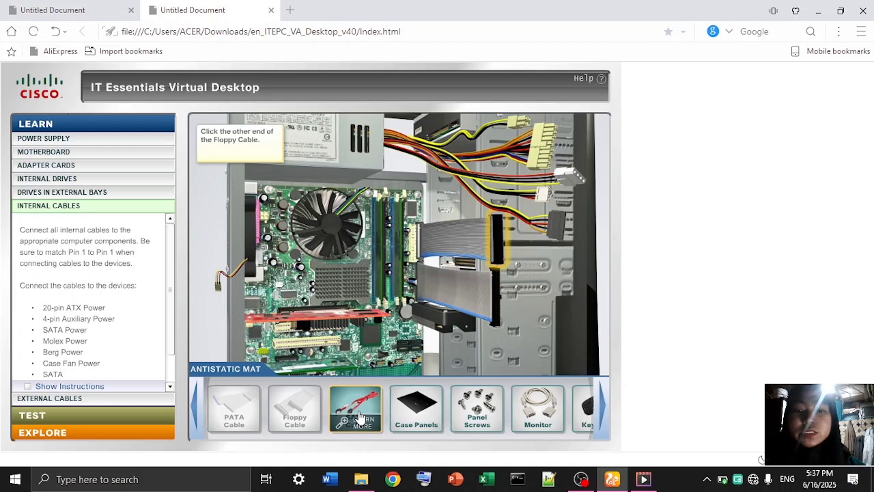
drag(361, 407, 410, 338)
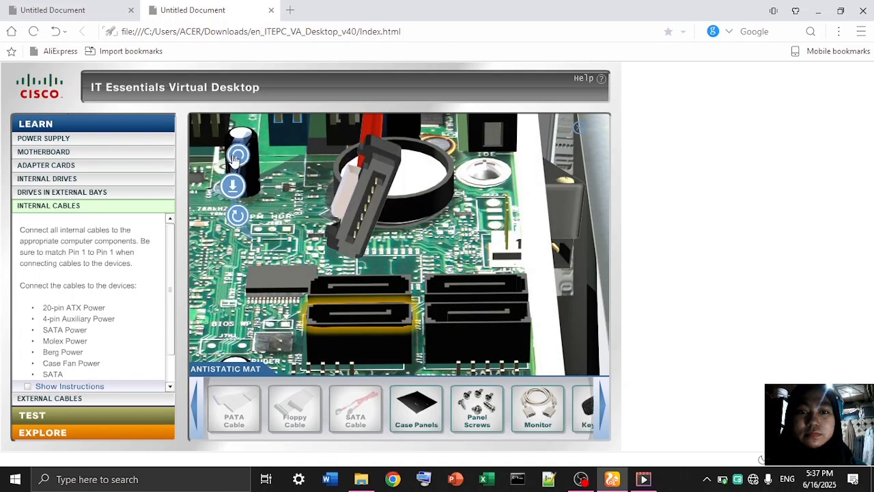
click(237, 156)
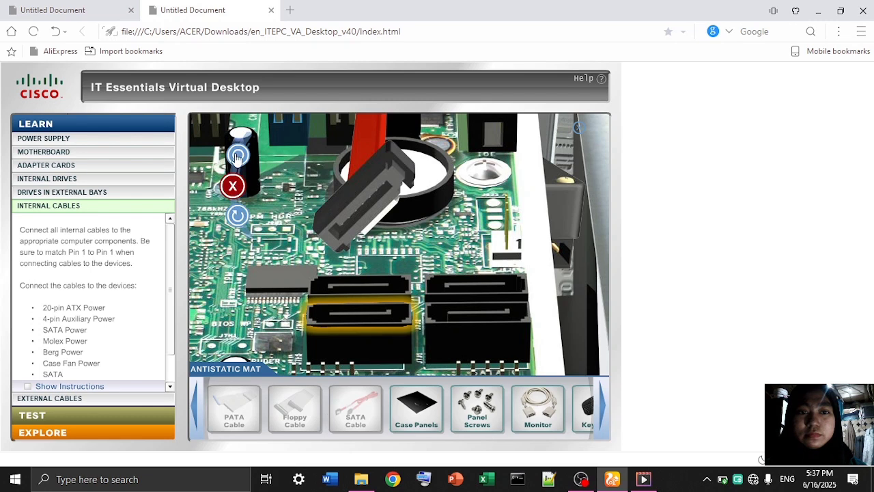
click(237, 156)
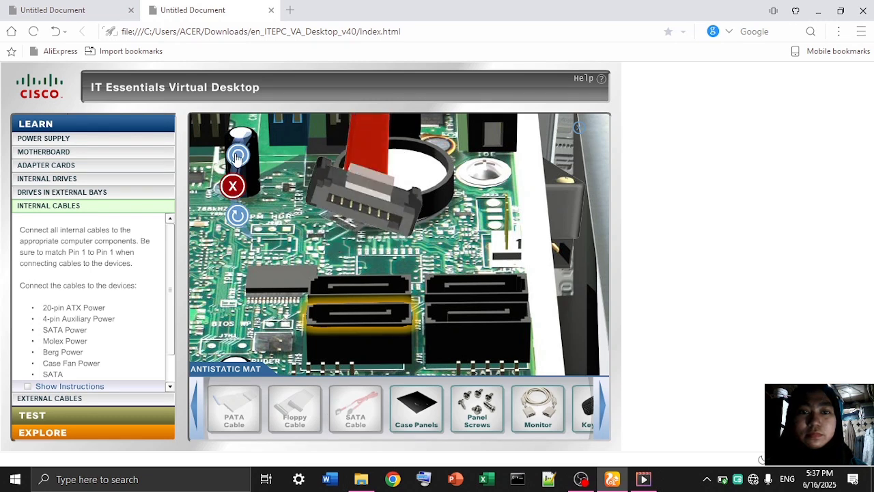
click(237, 157)
click(233, 185)
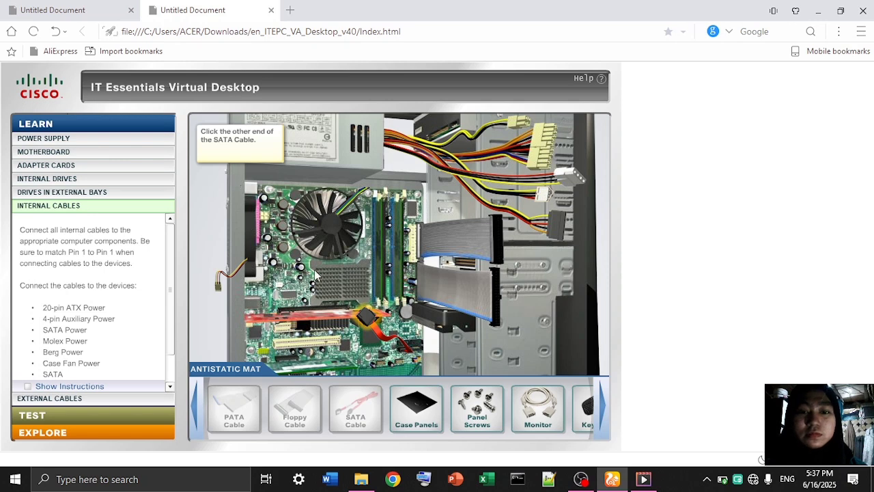
click(368, 316)
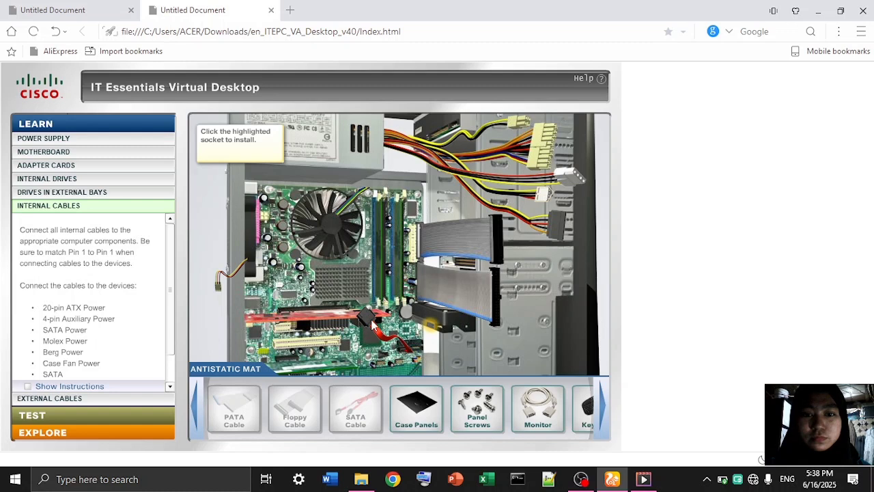
click(433, 330)
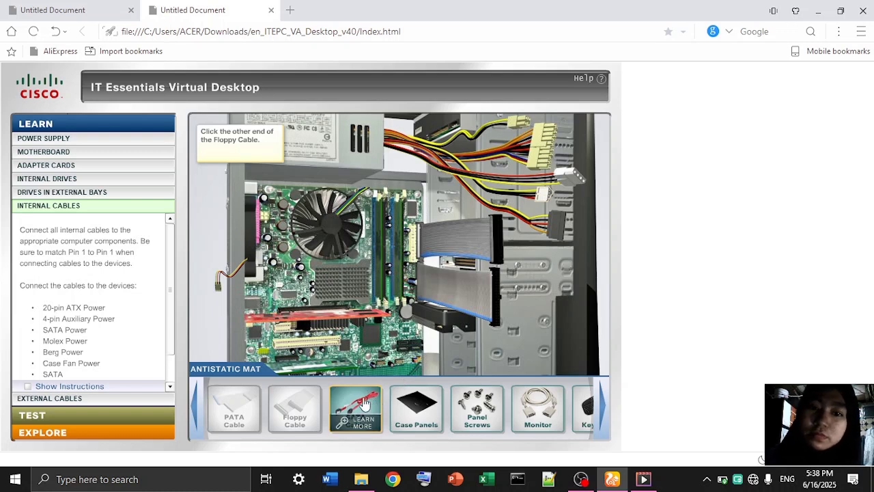
Align the SATA Cable's connector with the highlighted SATA socket on the motherboard and plug it in.
drag(356, 409, 422, 347)
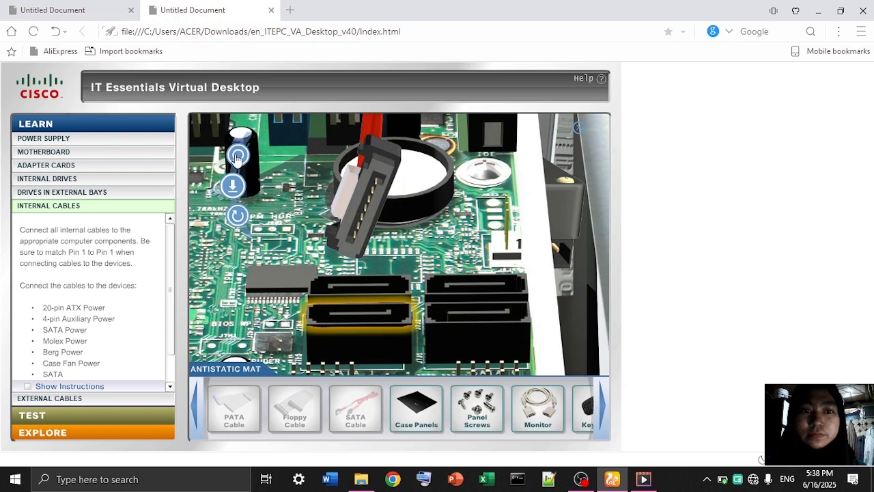
click(235, 155)
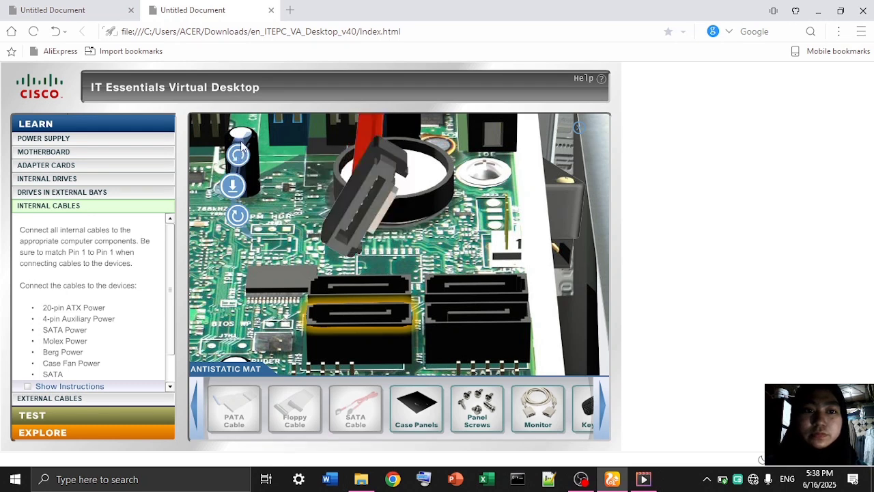
click(237, 154)
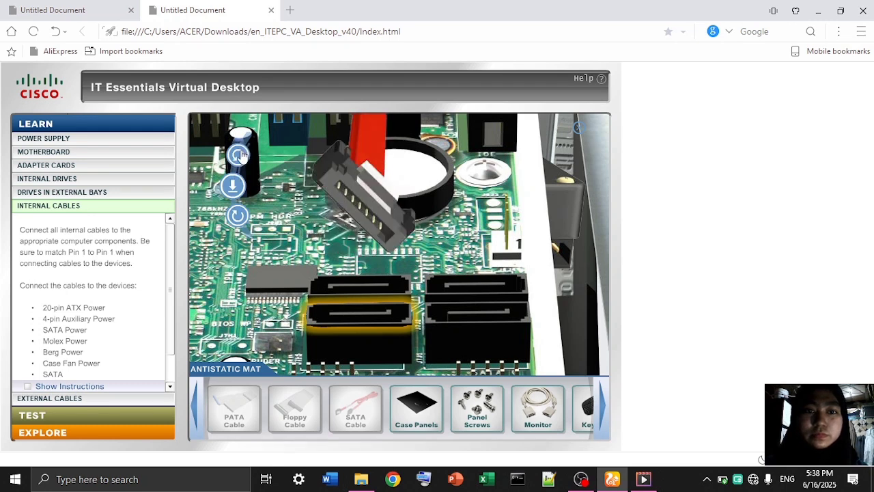
click(232, 185)
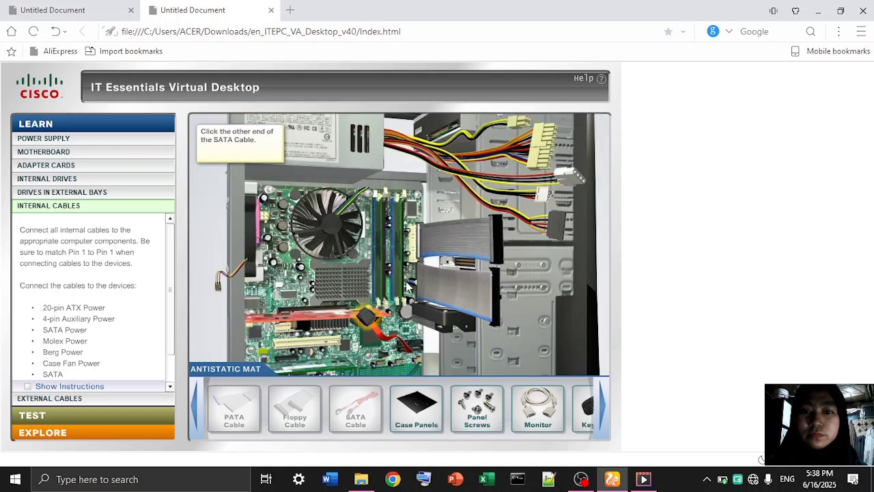
Connect the free end of the SATA Cable to the Hard Disk Drive, rotating its connector to match the drive's socket.
click(369, 323)
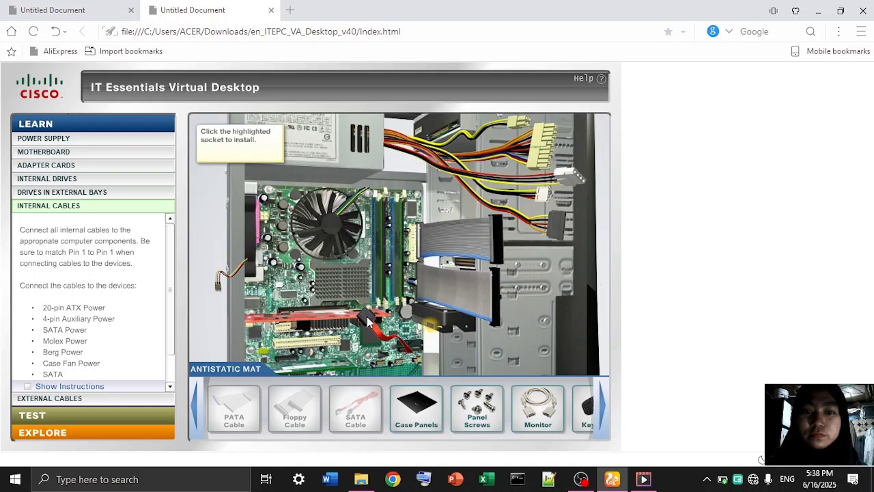
click(433, 329)
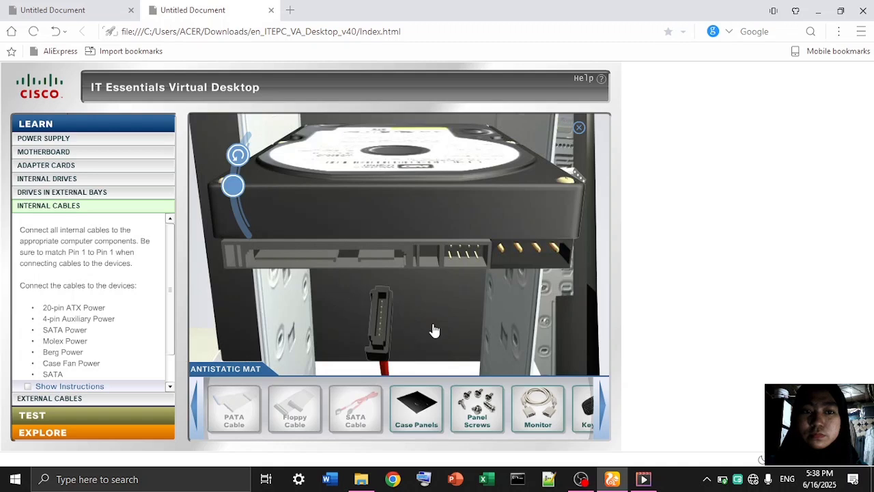
click(238, 154)
click(238, 155)
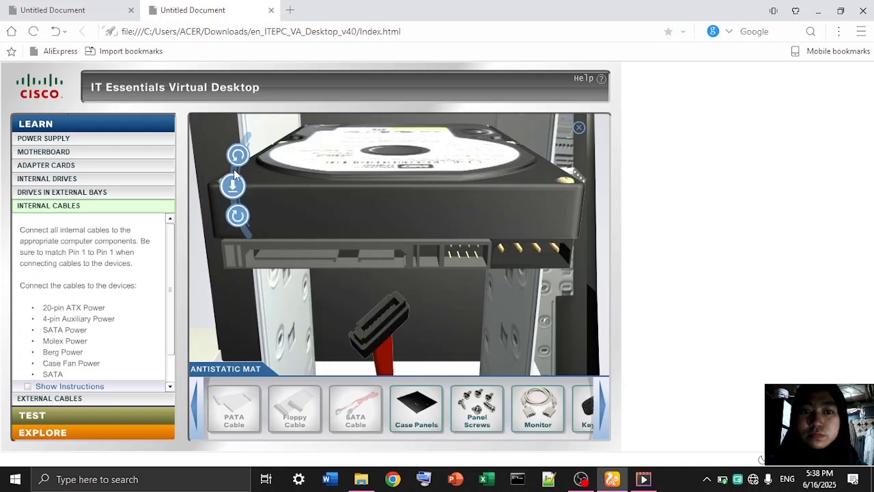
click(238, 155)
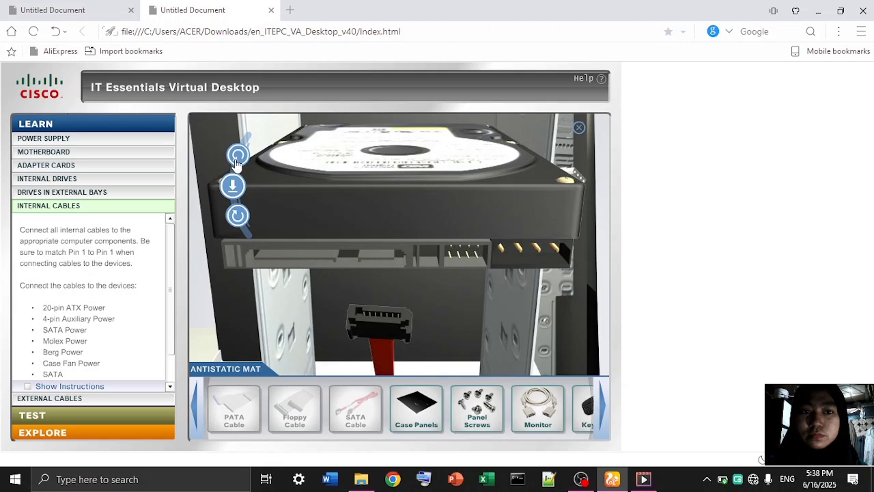
click(232, 186)
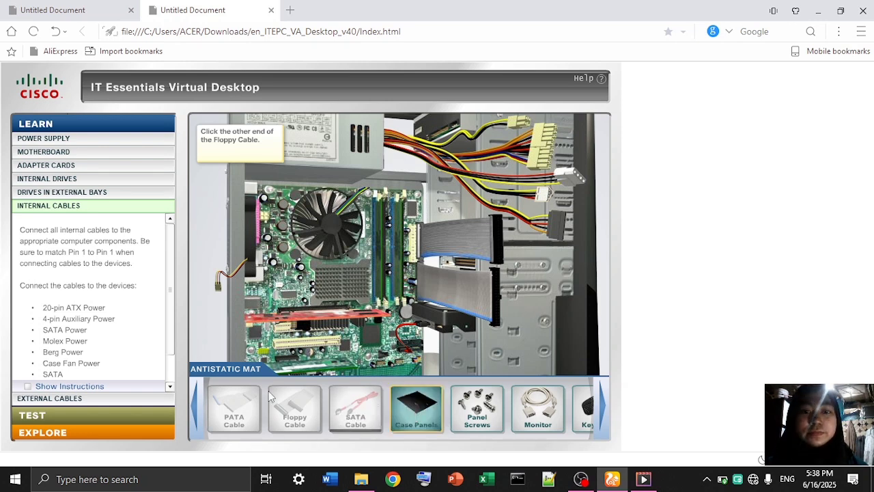
Switch to the External Cables layer and close the computer with the Case Panels and Panel Screws.
click(91, 399)
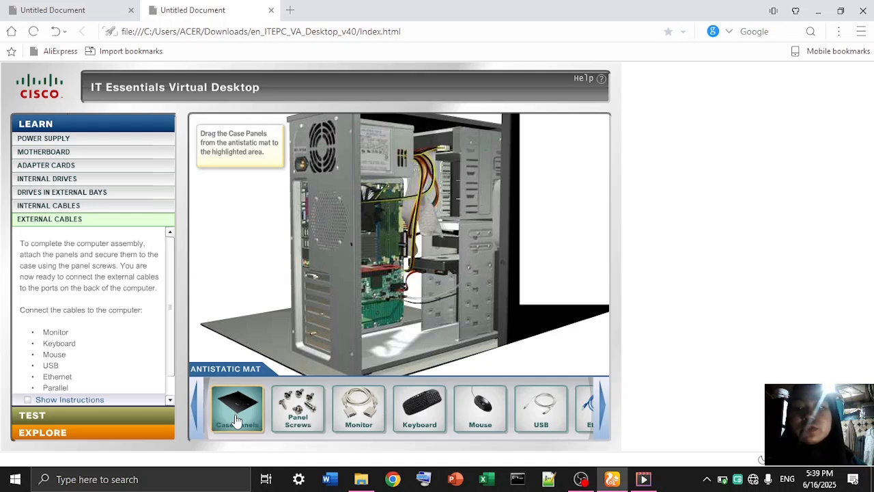
drag(236, 420, 384, 270)
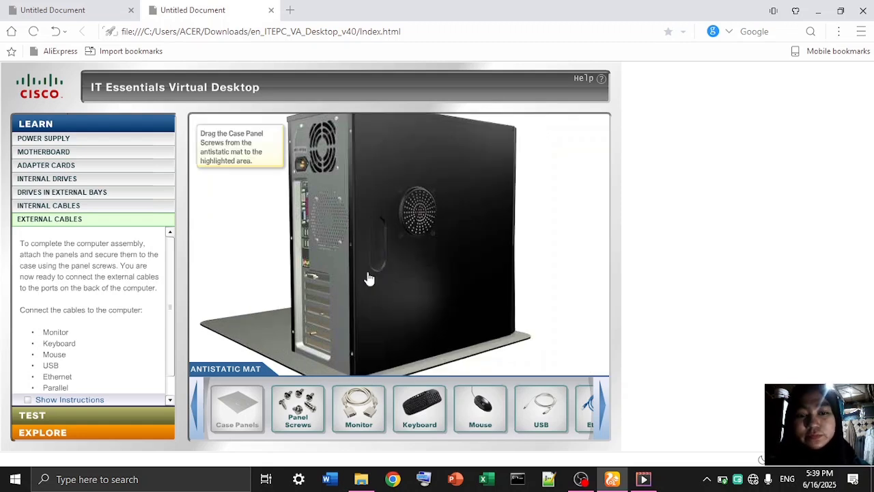
drag(305, 380, 364, 252)
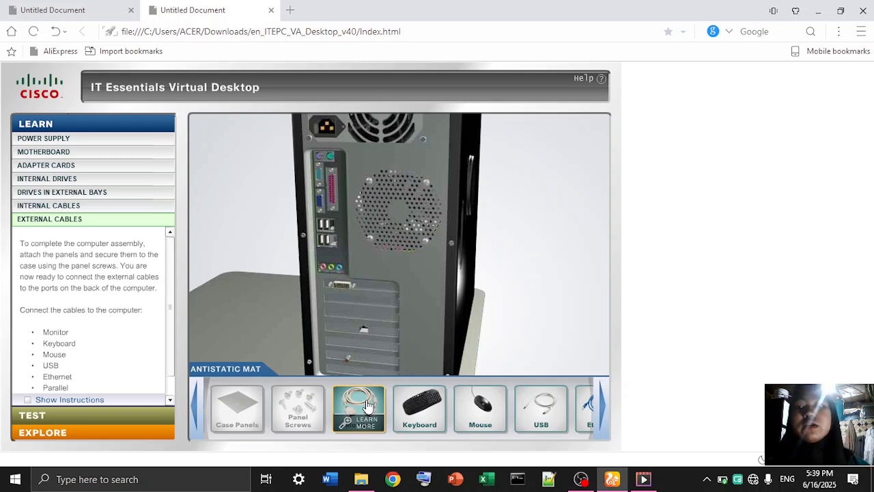
Bring the Monitor cable to the adapter card's video port on the back of the case and try to plug it in.
drag(362, 406, 352, 299)
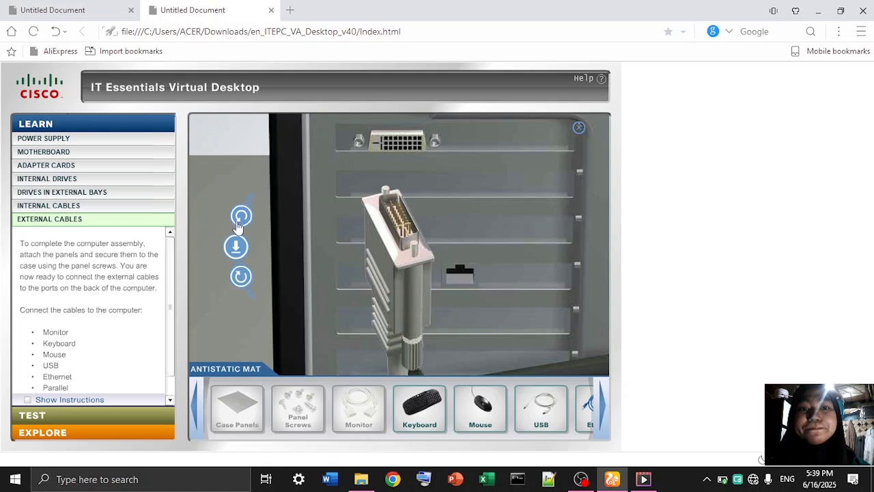
click(240, 216)
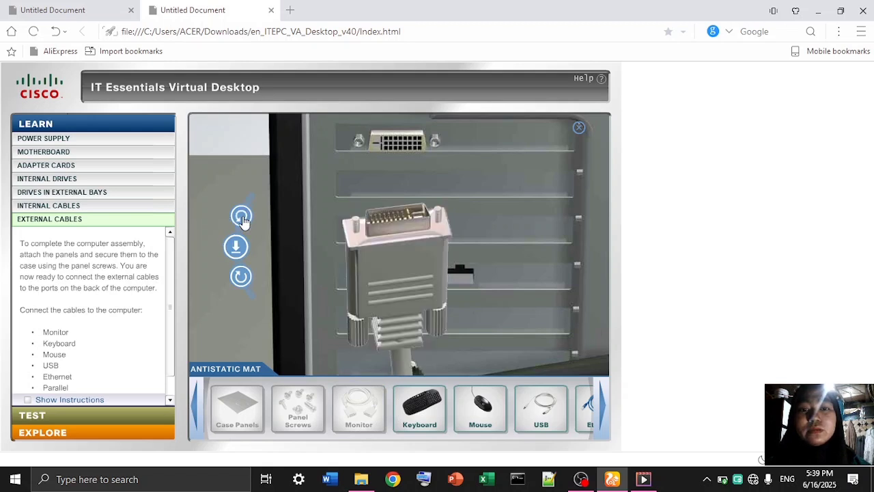
click(238, 249)
click(240, 231)
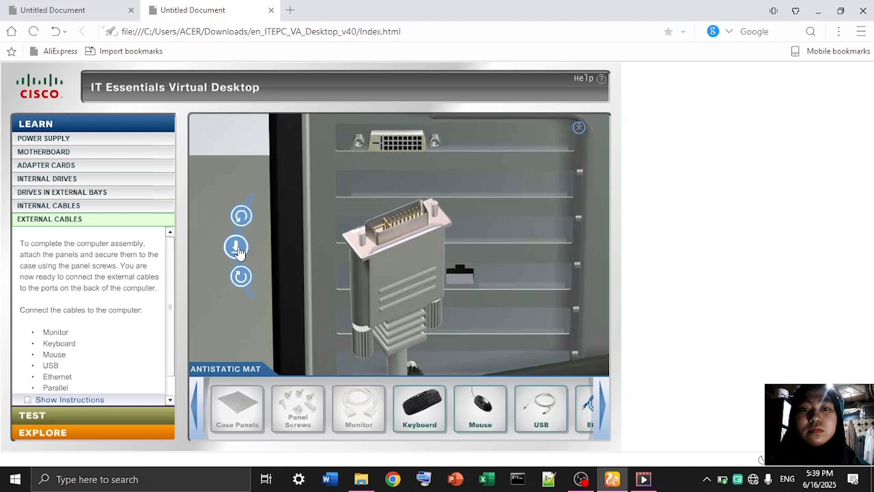
click(241, 278)
click(236, 248)
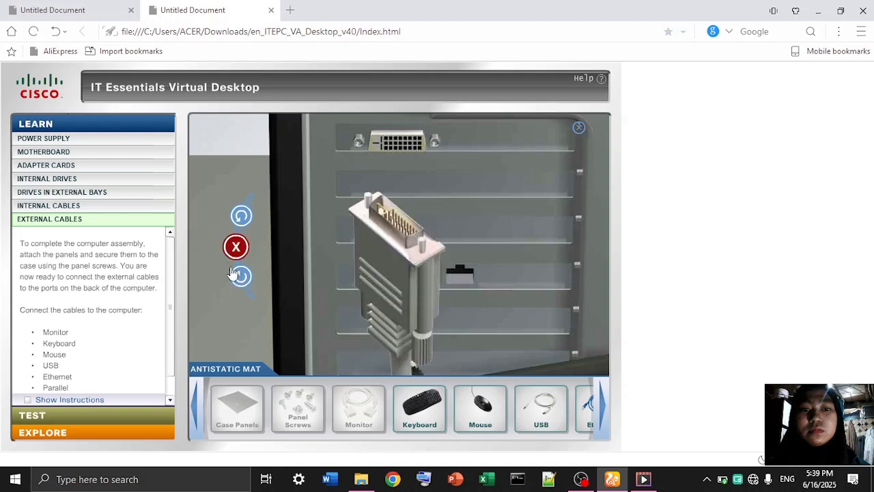
Rotate the Monitor cable's connector until it matches the video port and plug it in.
click(240, 276)
click(241, 276)
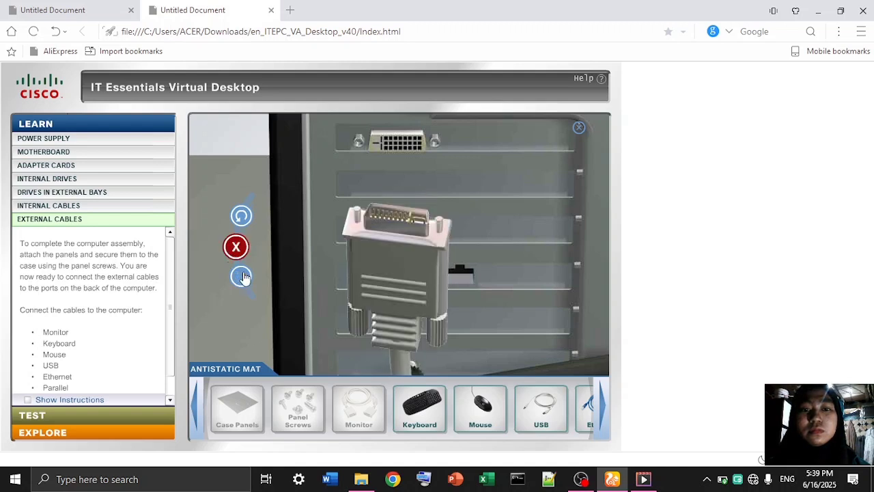
click(242, 216)
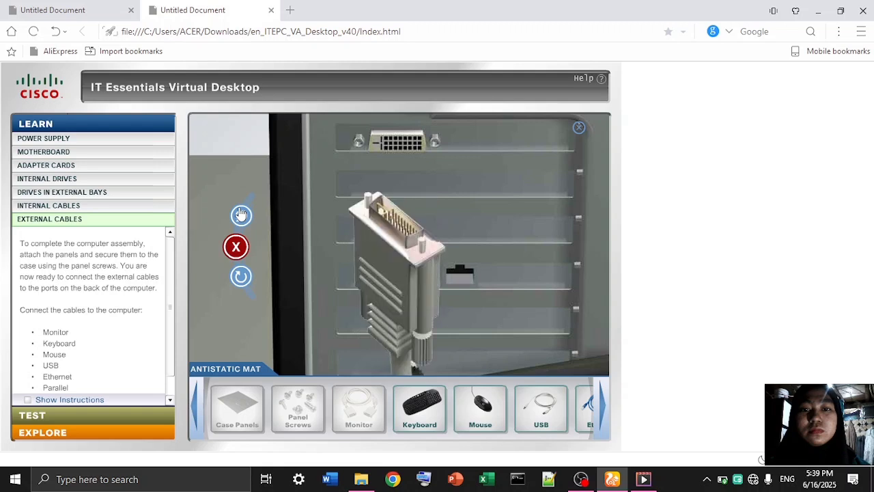
click(240, 275)
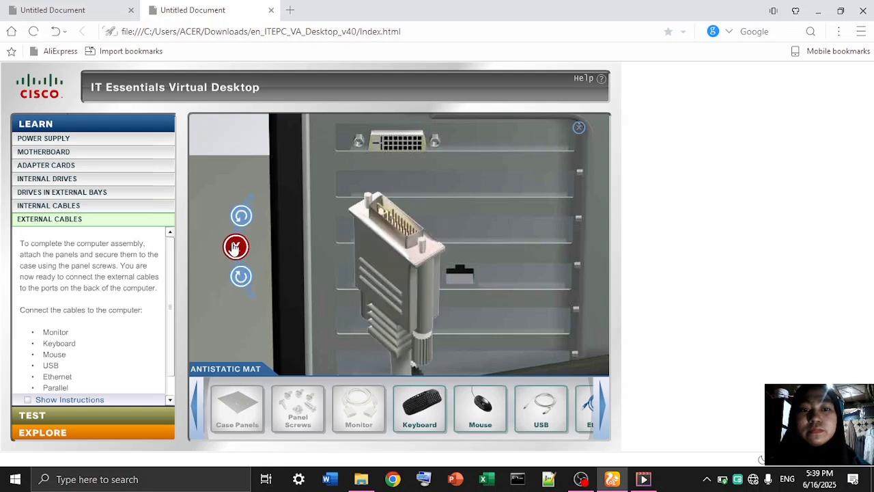
click(243, 220)
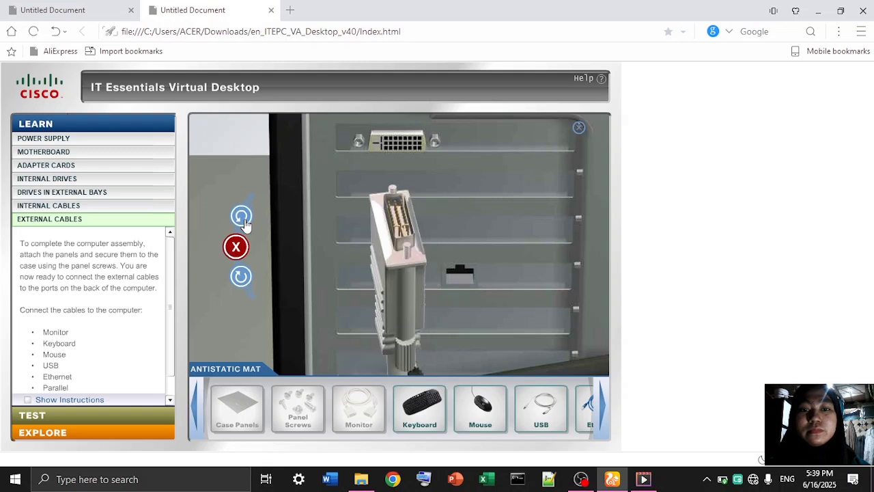
click(243, 220)
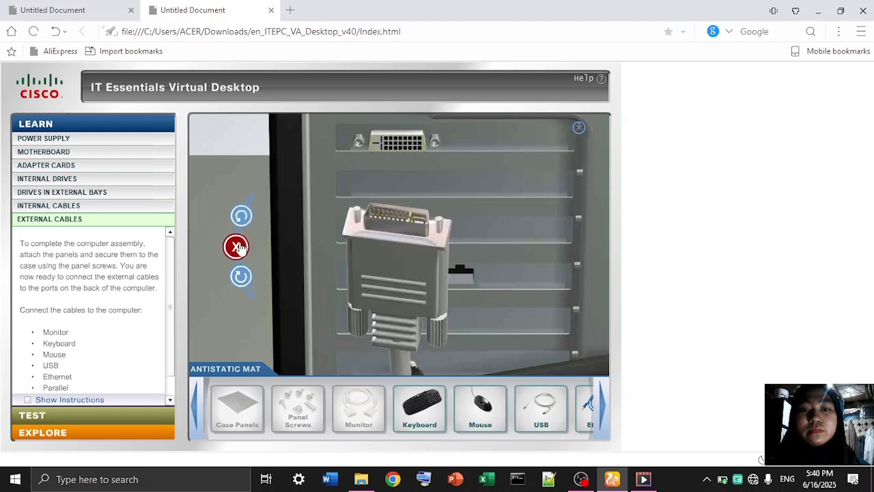
click(243, 220)
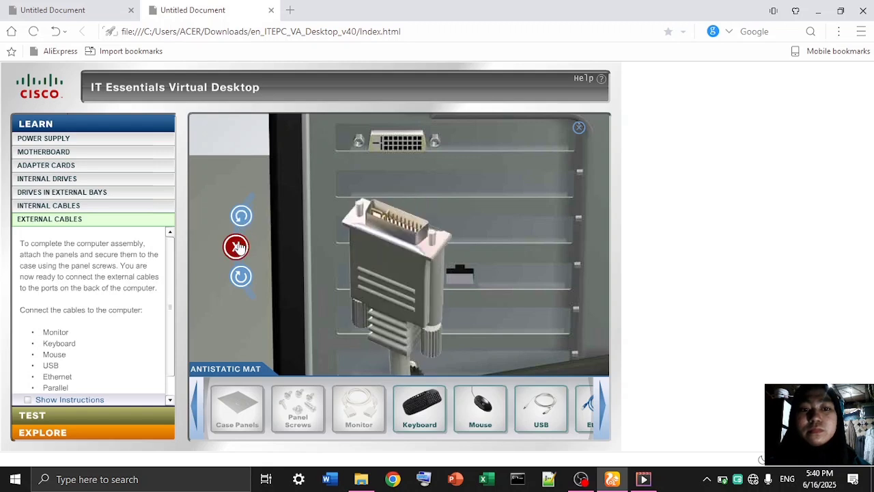
click(237, 244)
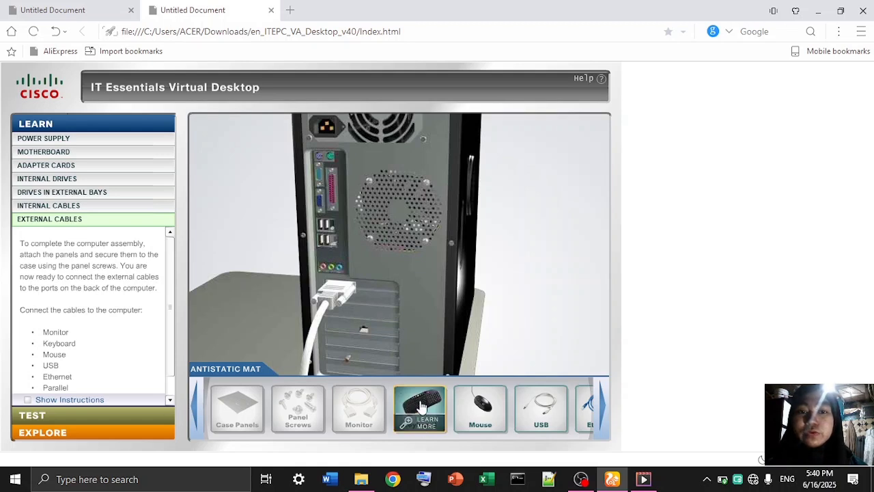
Bring the Keyboard cable to the purple port on the back of the case, align its pins and plug it in.
drag(421, 408, 405, 335)
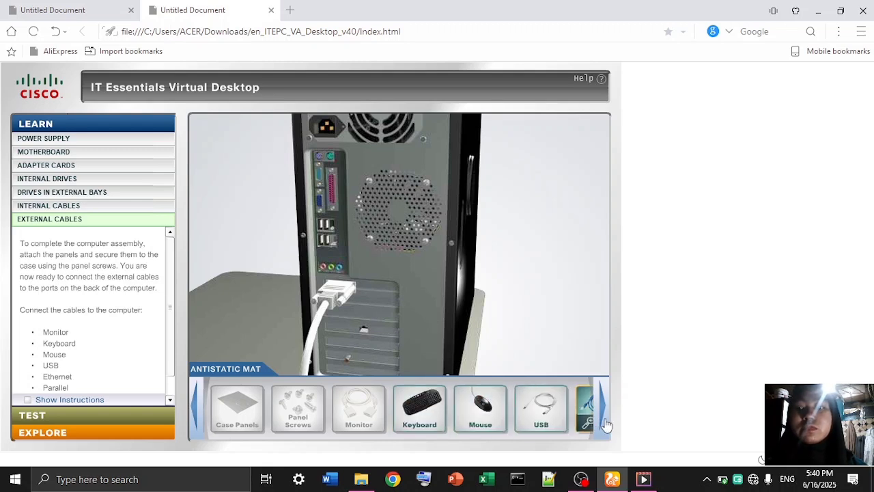
click(424, 404)
drag(423, 405, 336, 159)
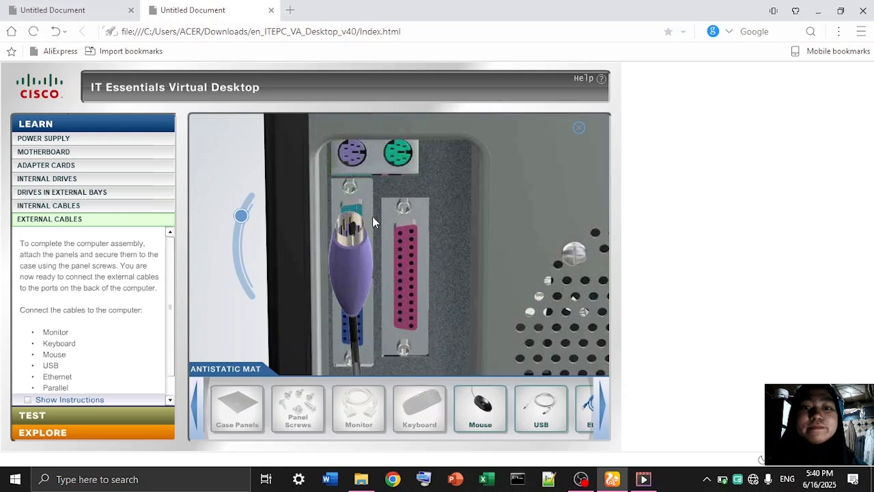
click(240, 217)
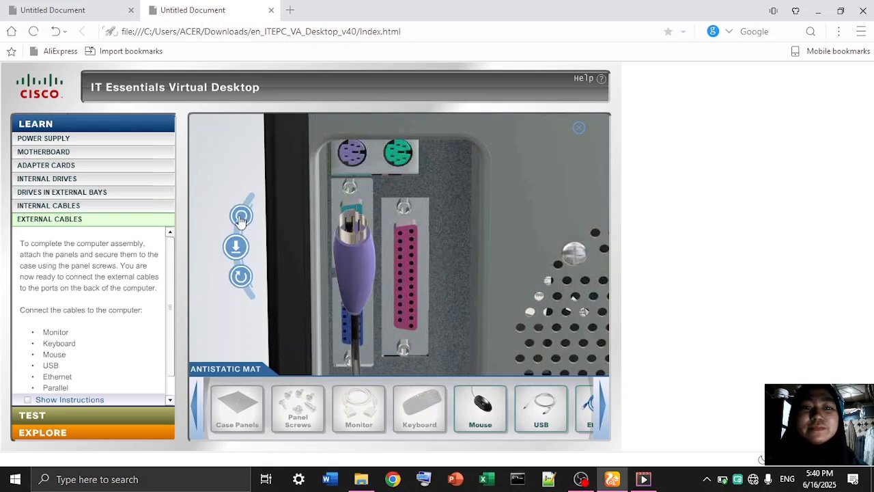
click(235, 248)
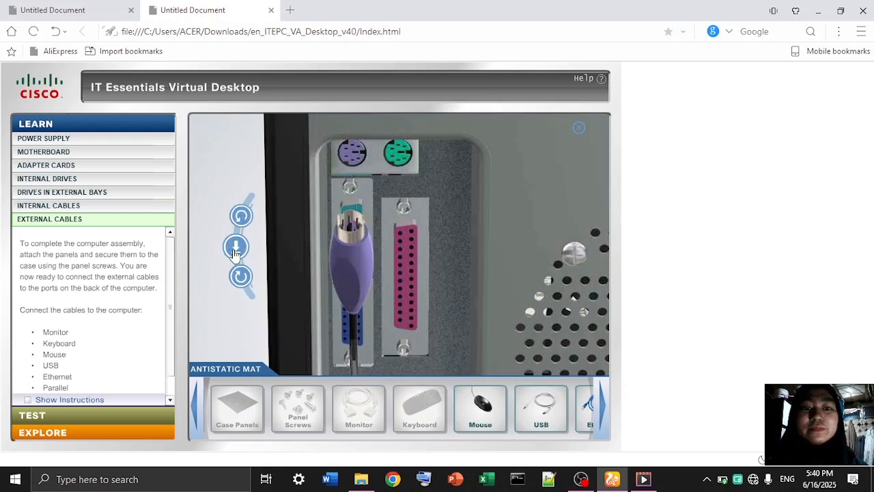
click(242, 216)
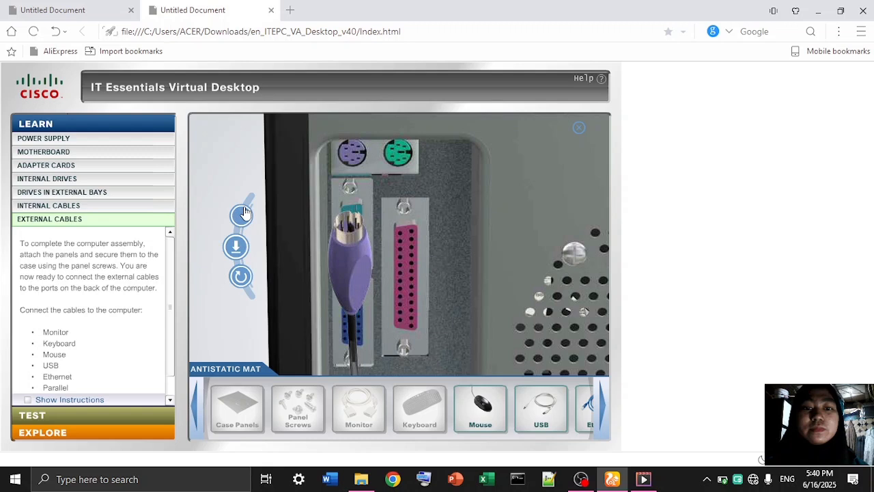
click(239, 246)
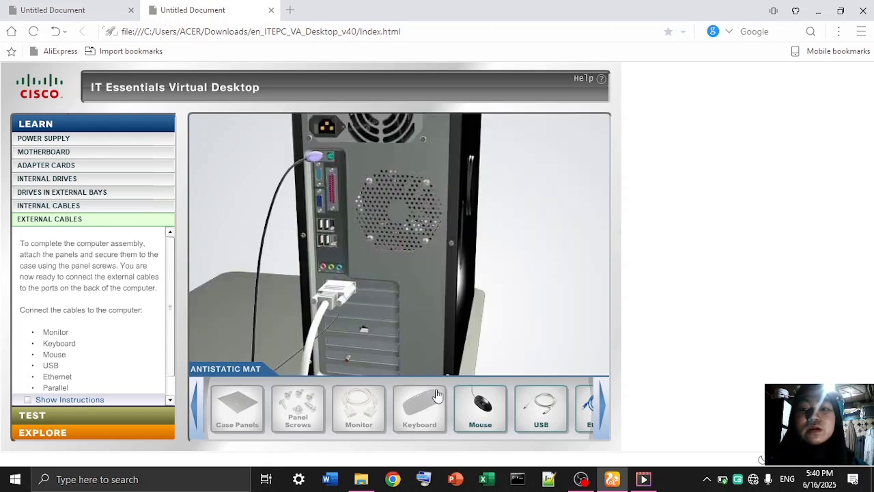
Bring the Mouse cable to the green port on the back of the case, align its pins and plug it in.
mouse_move(486, 420)
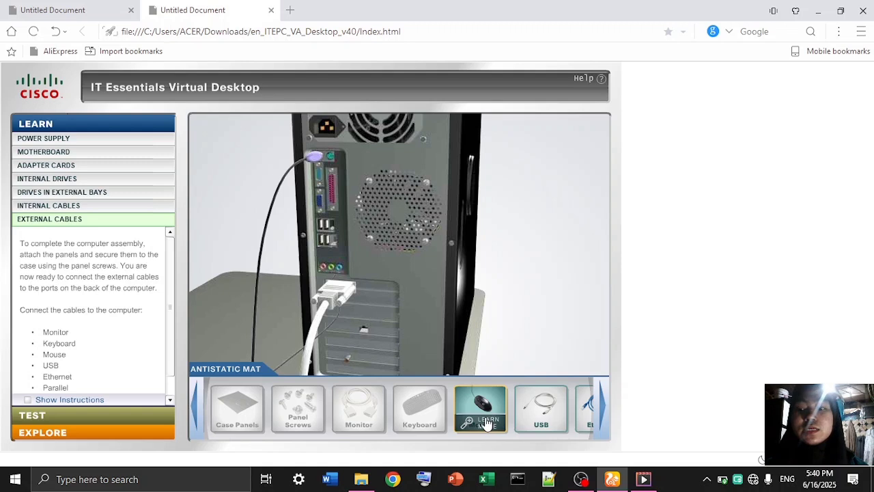
drag(488, 417, 360, 110)
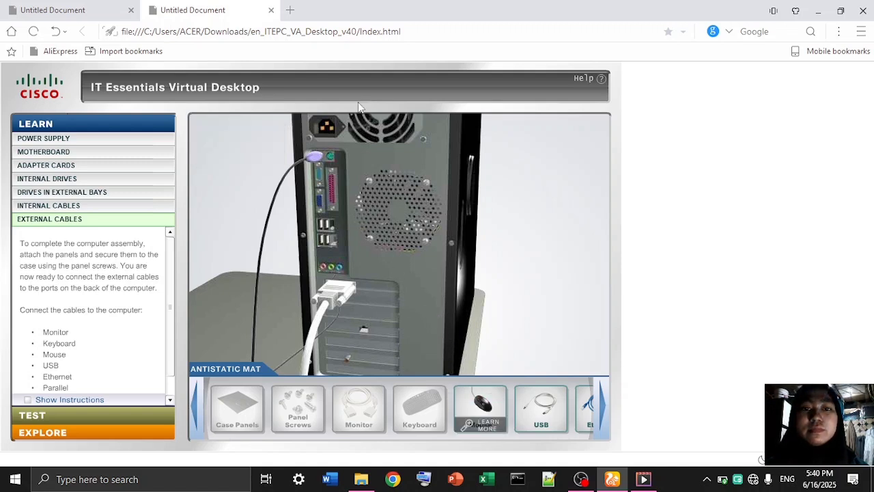
drag(482, 410, 349, 149)
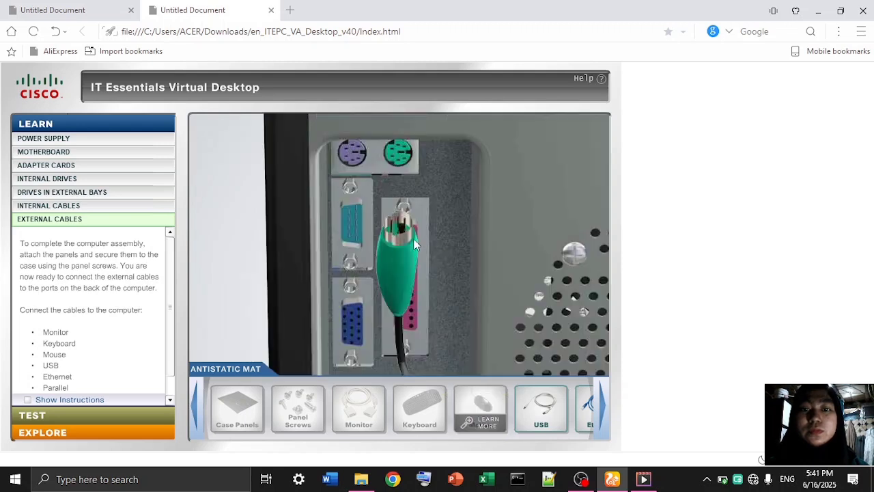
click(243, 219)
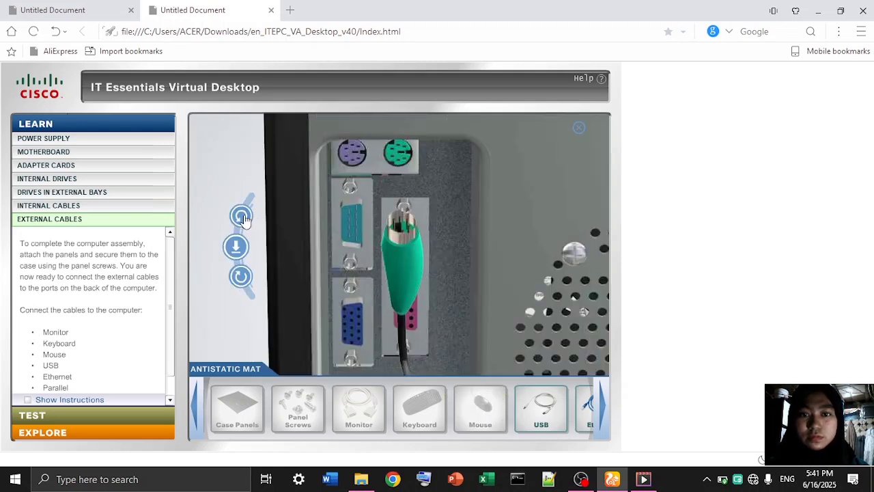
click(233, 250)
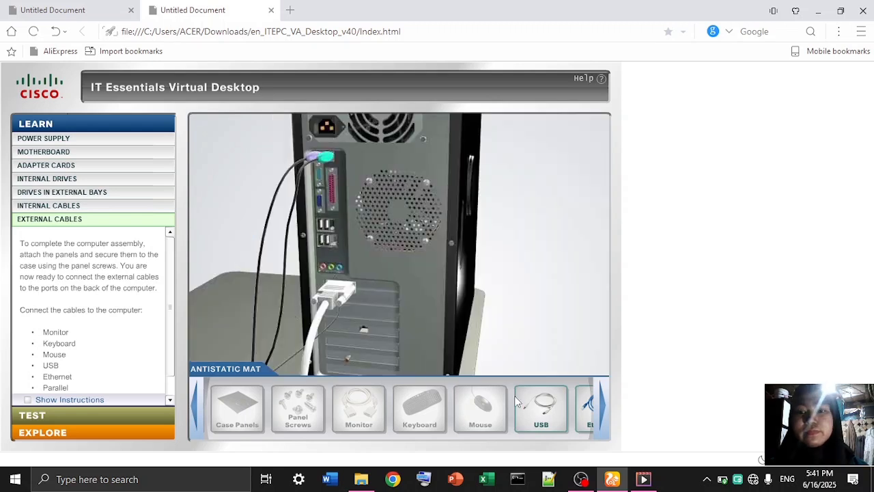
Bring the USB cable to a USB port on the back of the case, rotate its connector to match and plug it in.
click(601, 416)
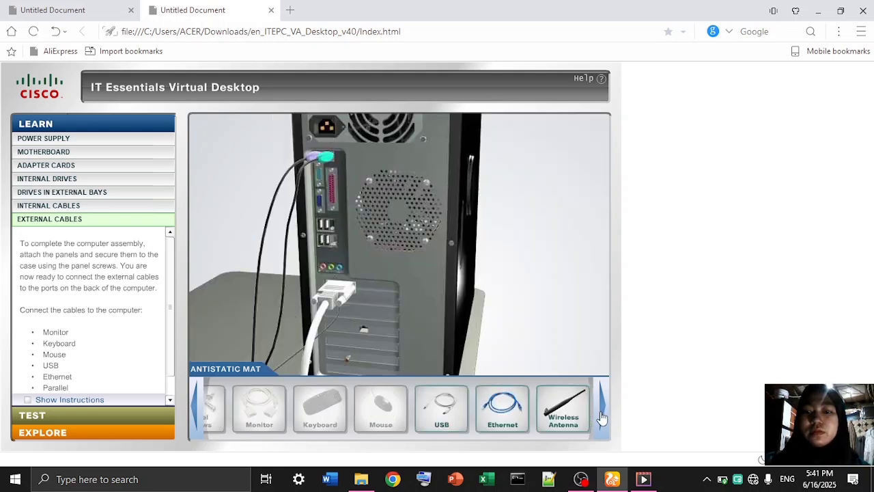
click(601, 415)
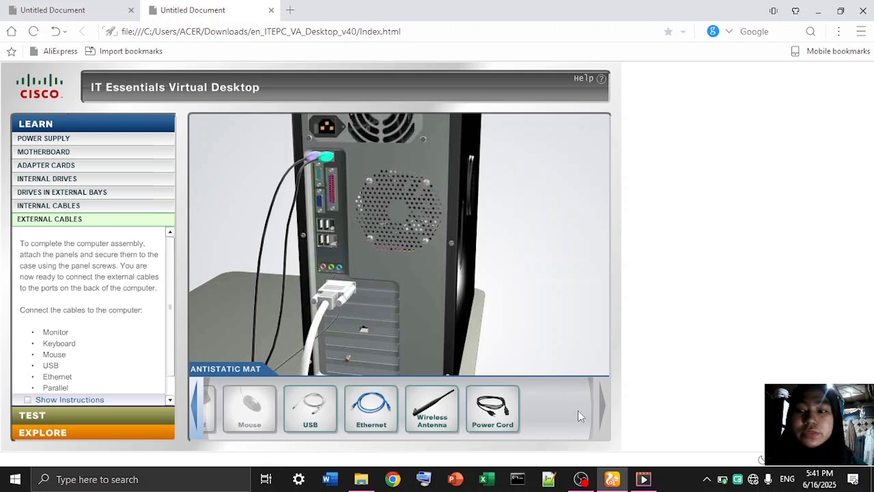
mouse_move(516, 425)
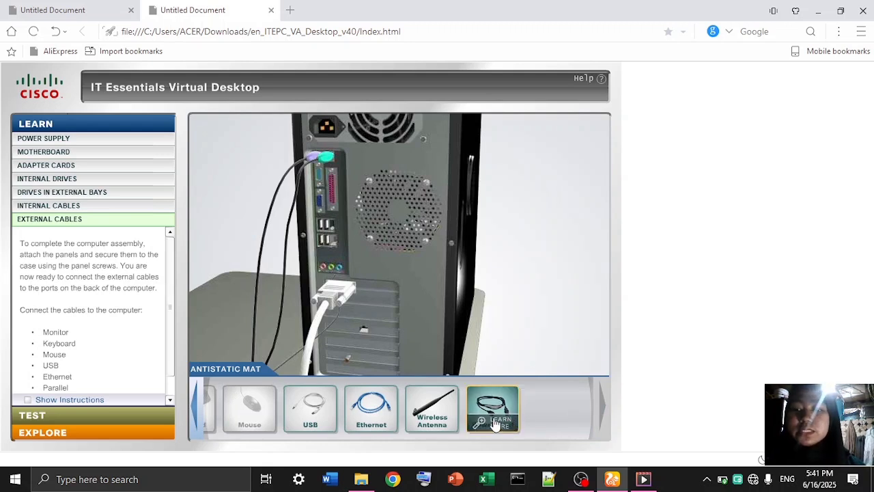
mouse_move(381, 416)
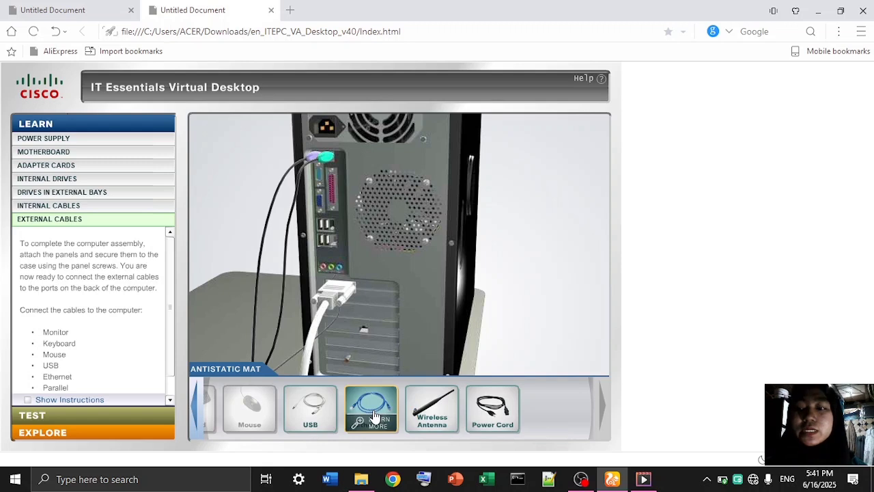
mouse_move(308, 419)
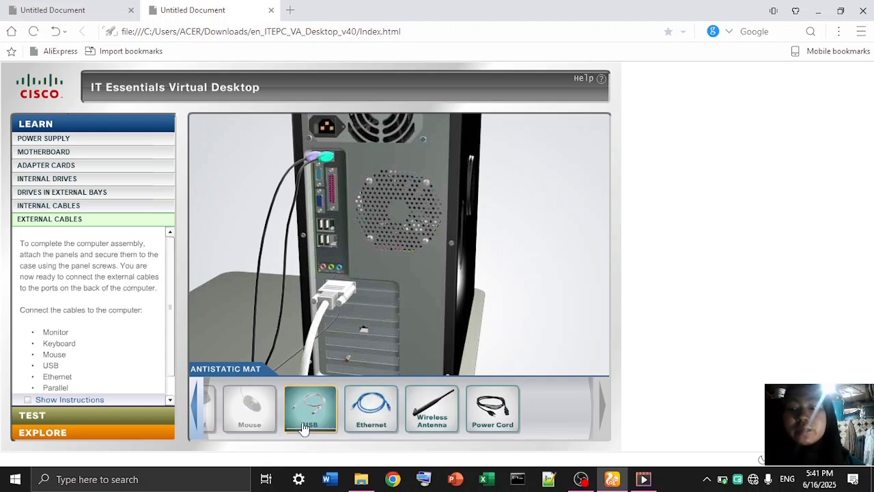
drag(305, 419, 323, 236)
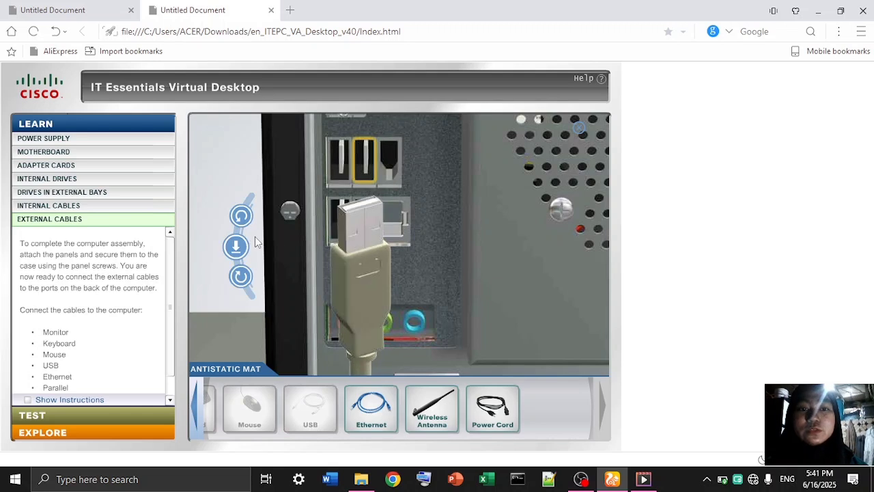
click(238, 229)
click(235, 249)
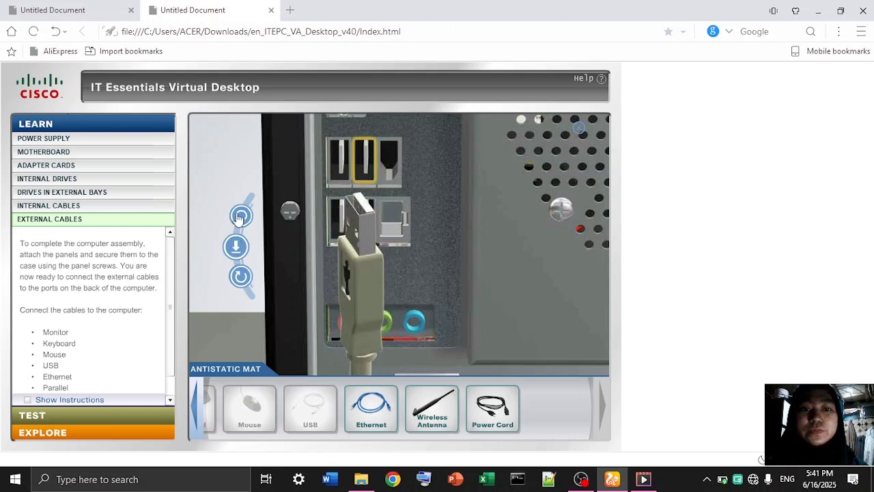
click(236, 248)
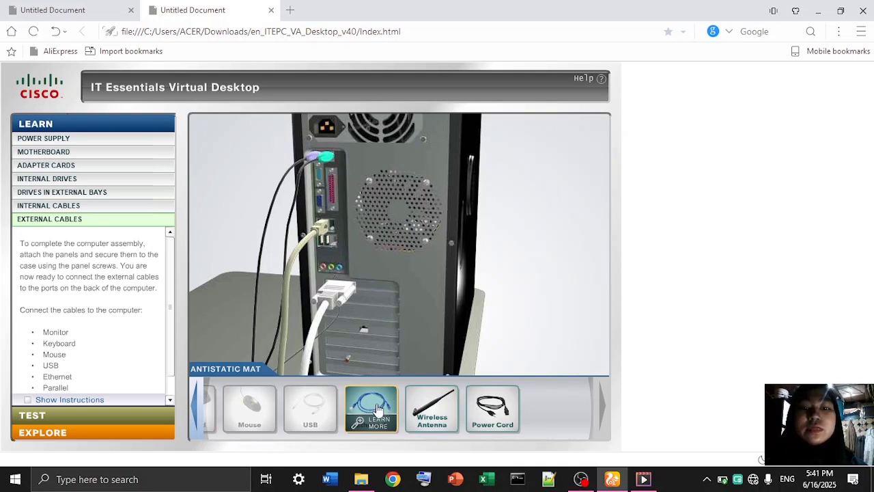
Bring the Ethernet cable to the network card's port on the back of the case, rotate its connector until it matches and plug it in.
drag(377, 408, 366, 328)
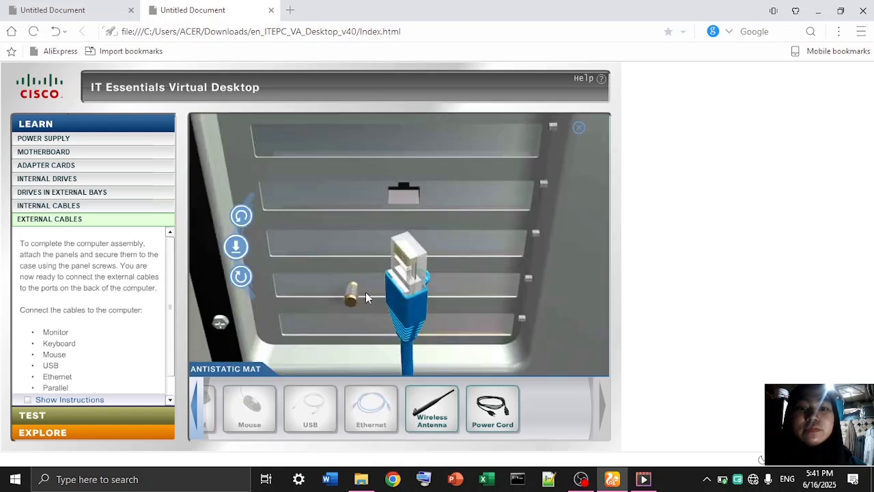
click(240, 219)
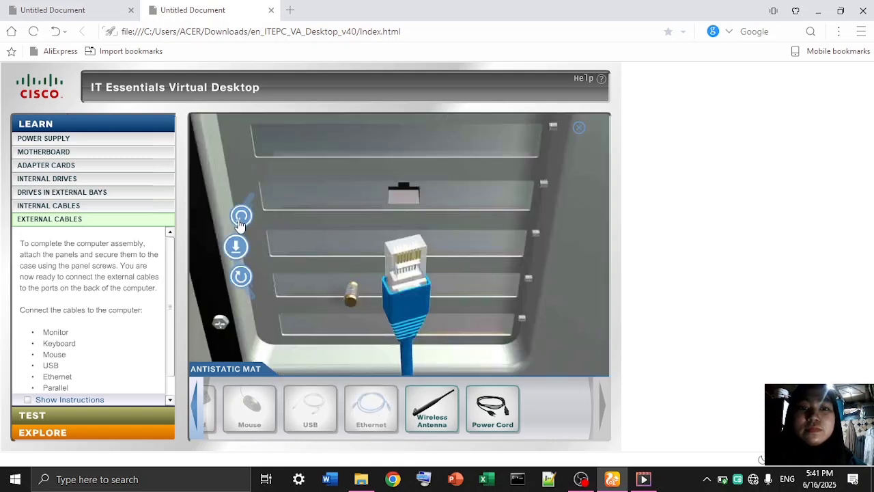
click(241, 218)
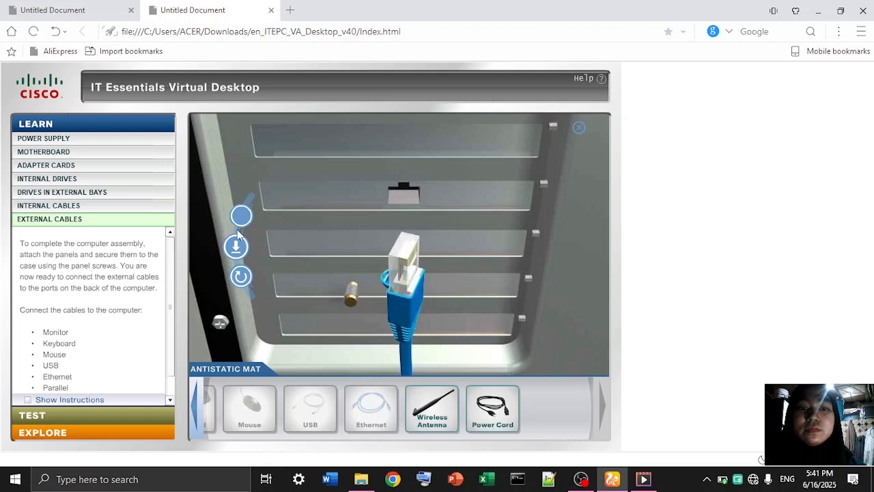
click(240, 217)
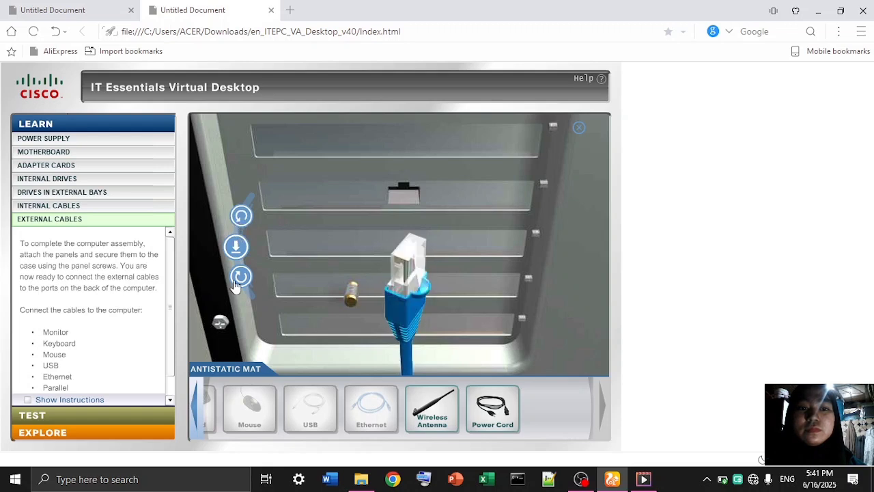
click(235, 248)
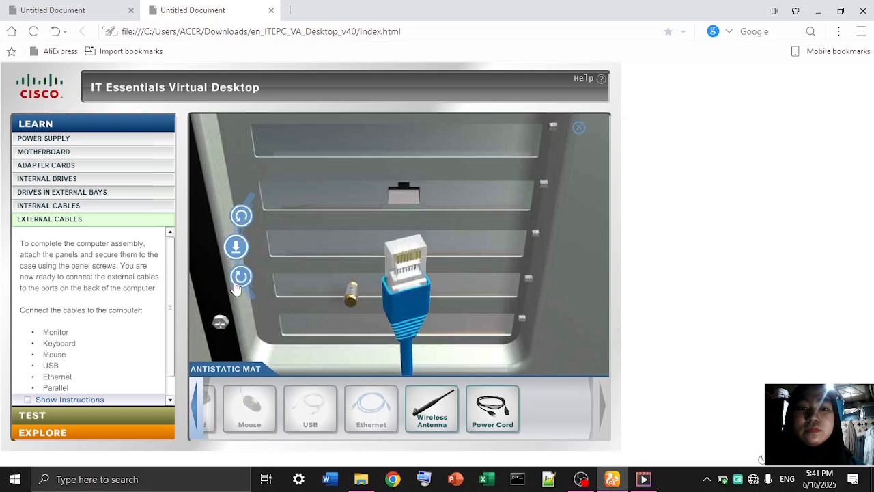
click(236, 285)
click(236, 289)
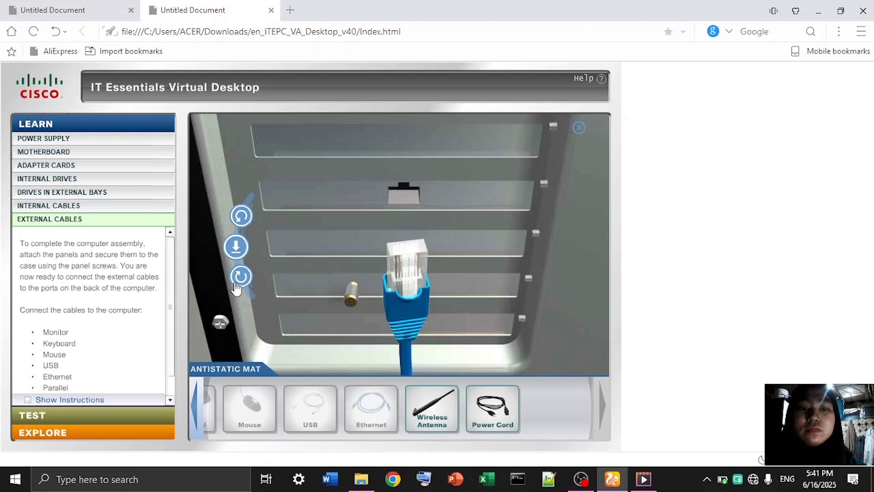
click(242, 217)
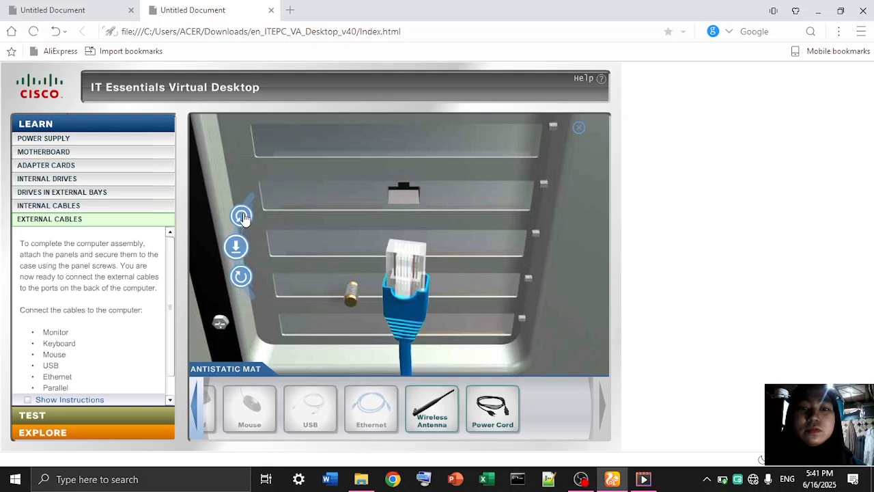
click(241, 276)
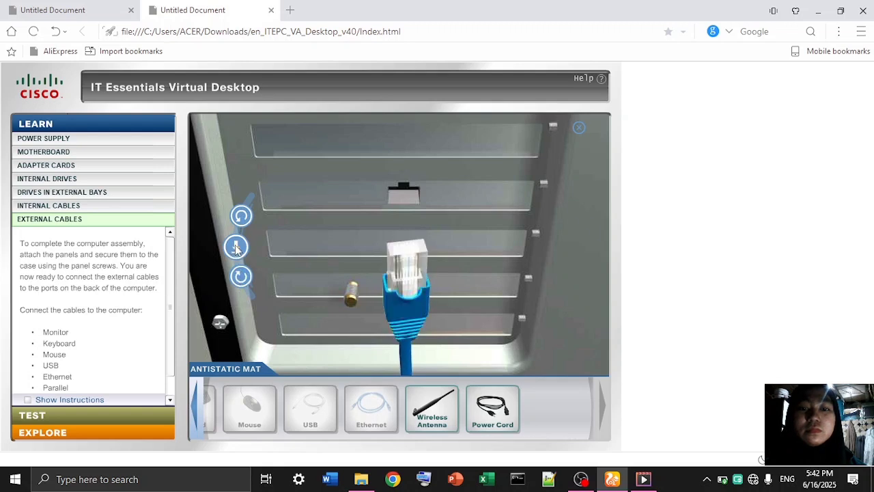
click(236, 248)
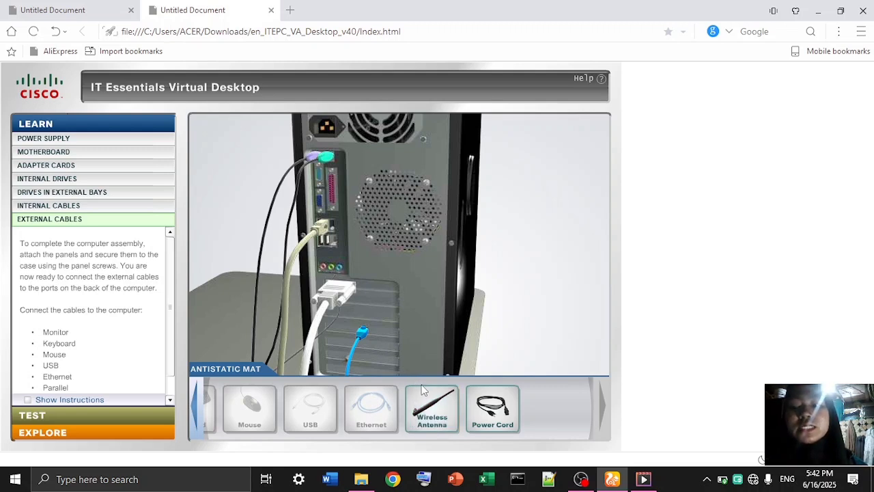
Attach the Wireless Antenna to its adapter card connector and bring the Power Cord to the power supply socket.
drag(422, 391, 362, 345)
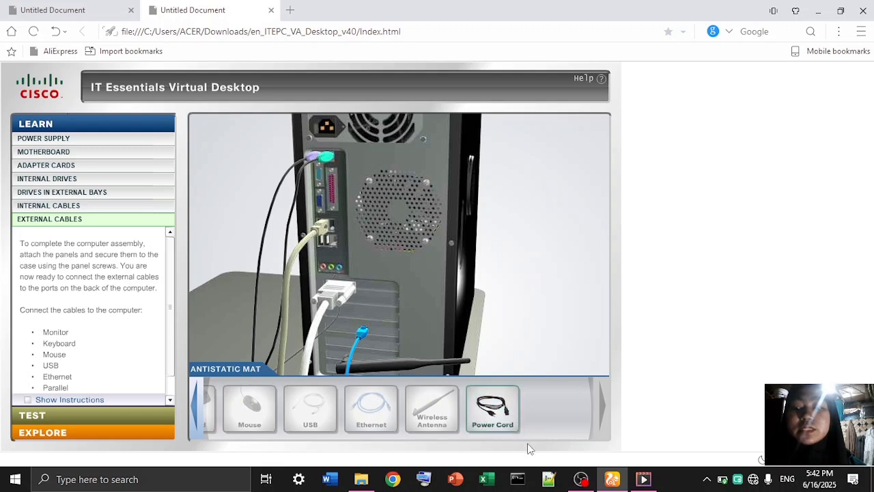
drag(509, 427, 365, 84)
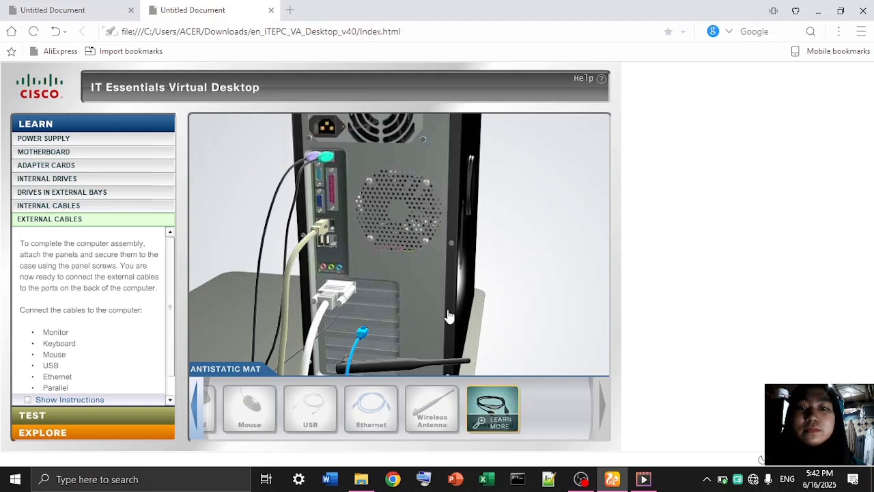
drag(497, 403, 342, 120)
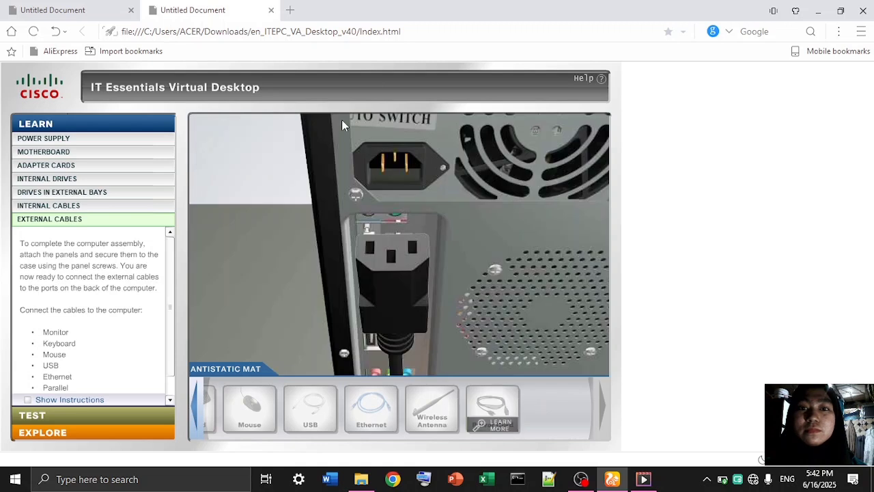
Rotate the Power Cord's connector until it lines up with the power supply socket's pins and plug it in.
click(241, 216)
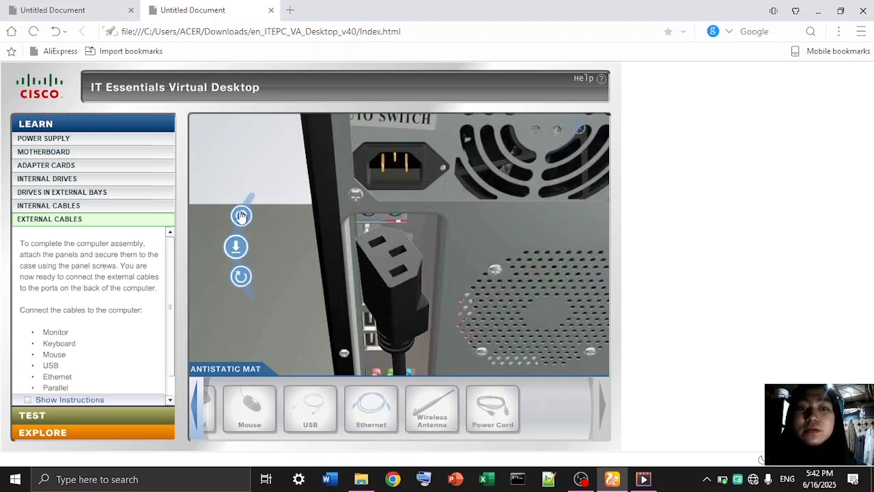
click(236, 249)
click(245, 216)
click(243, 215)
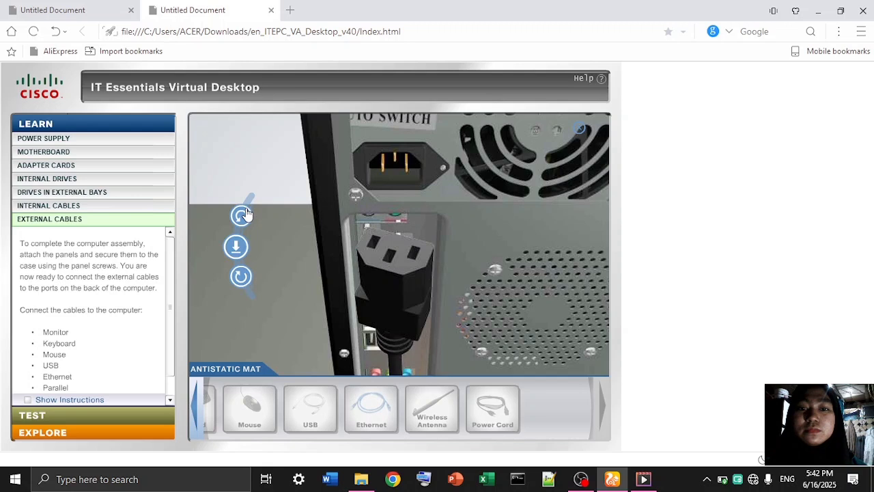
click(239, 268)
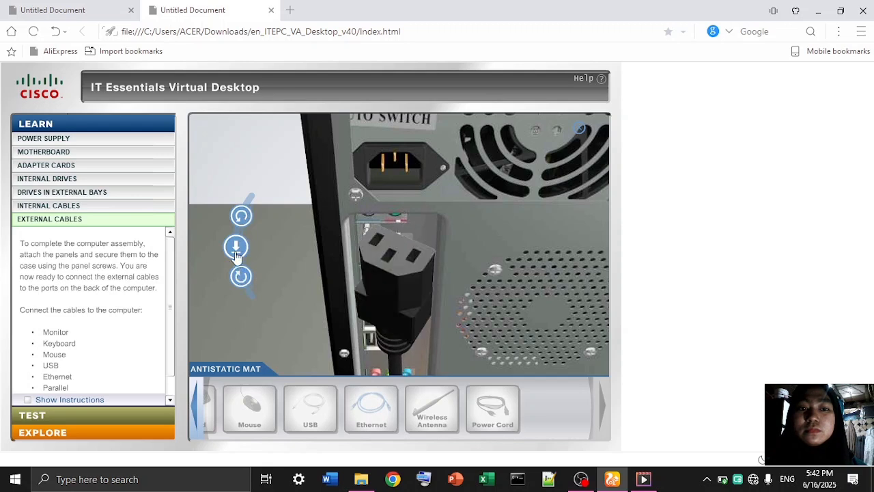
click(239, 216)
click(235, 246)
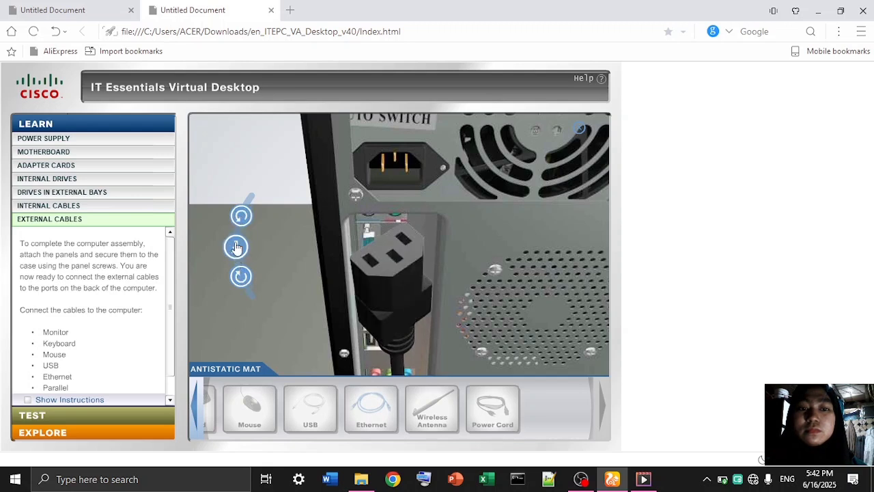
click(239, 275)
click(236, 247)
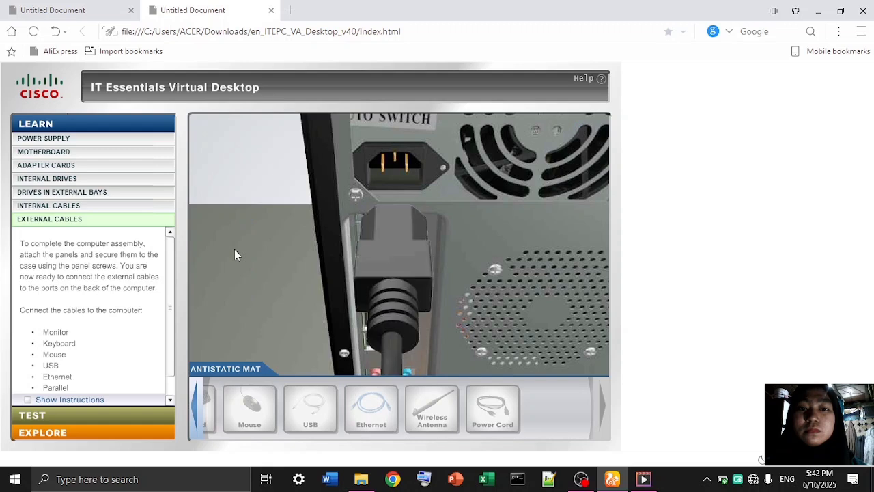